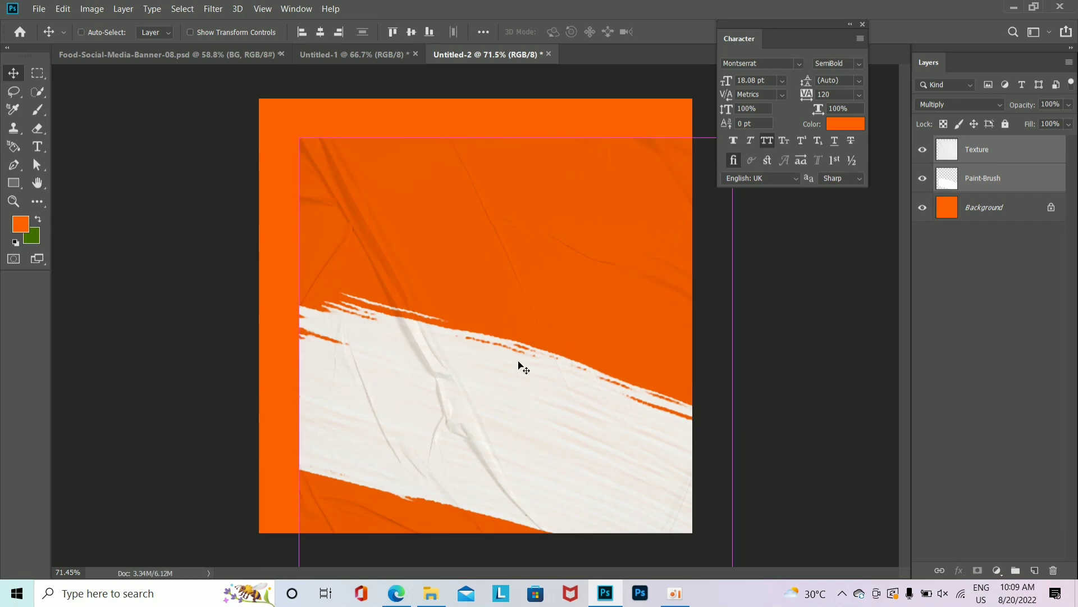
Step: Snap the Texture and Paint-Brush layers to the canvas centre and check the texture's visibility
key(ctrl+t)
drag(517, 362, 492, 352)
key(Return)
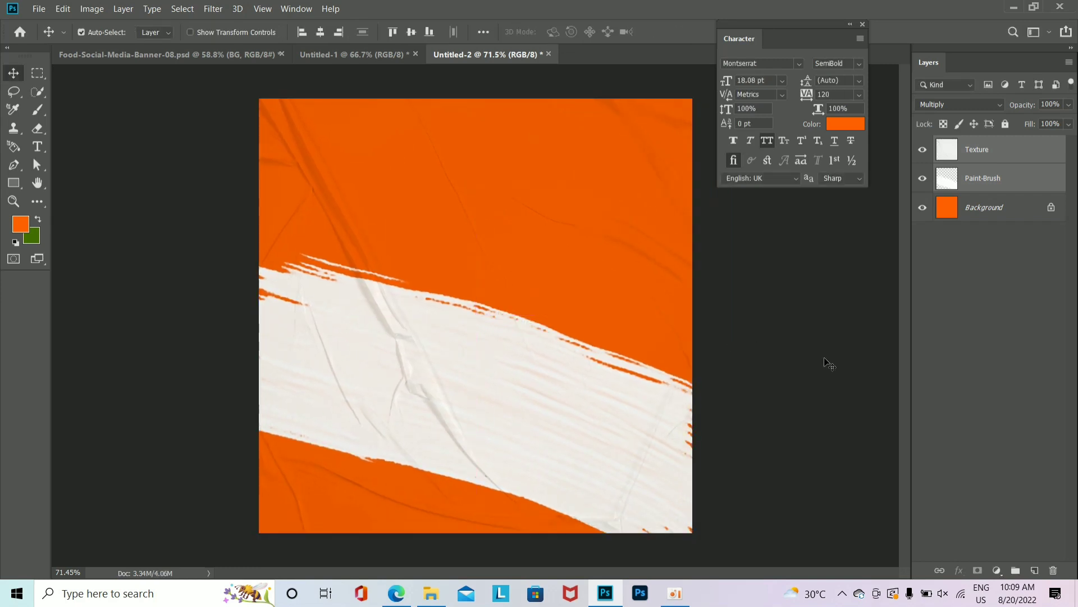
click(824, 362)
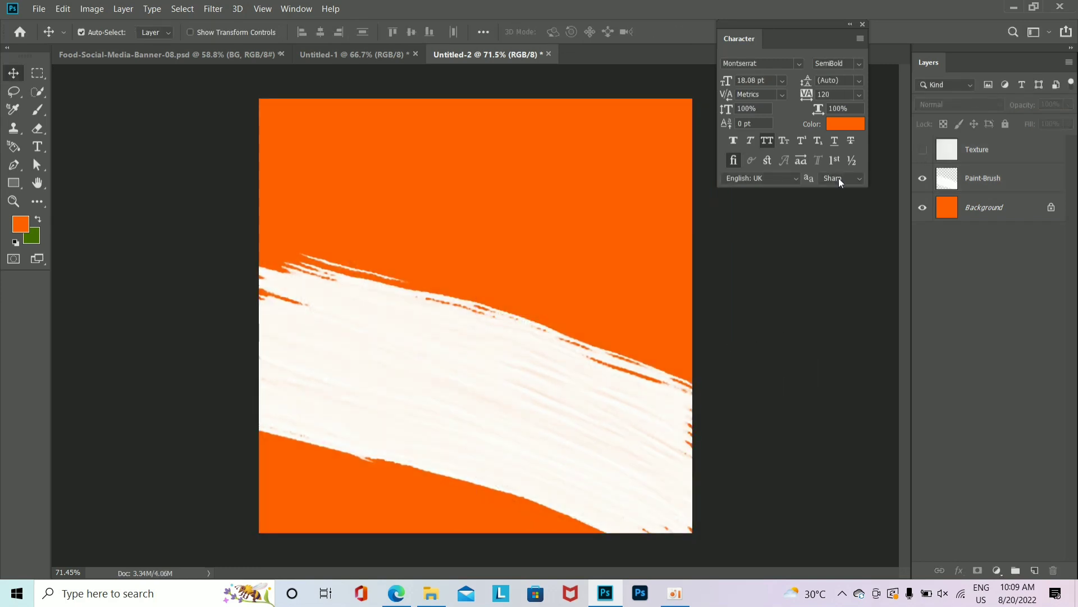
click(922, 150)
click(36, 147)
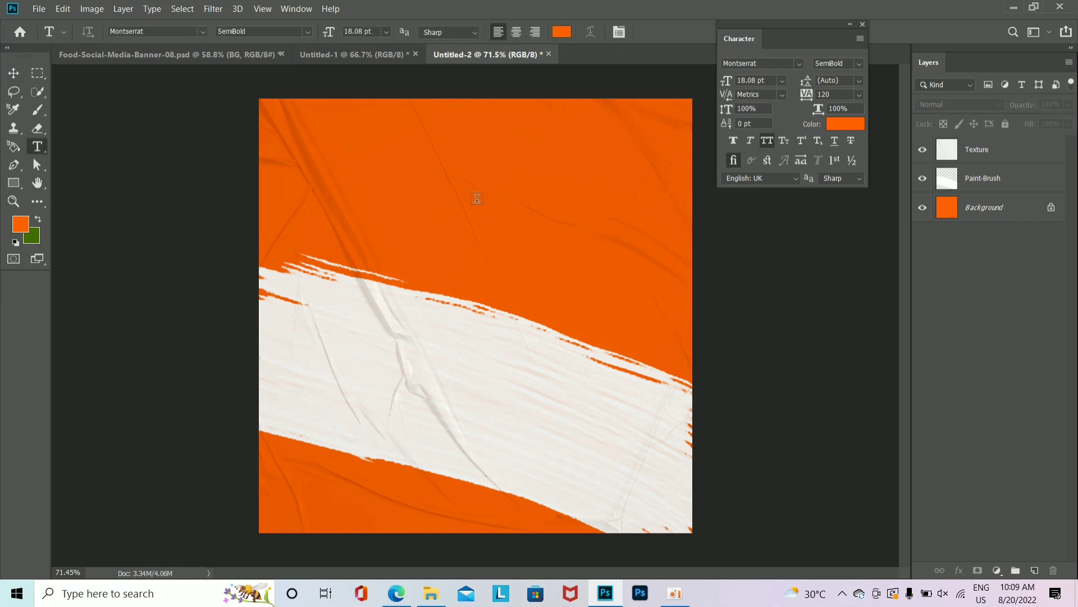
Step: Type MENU above the stroke in the Imstory font with a yellow-orange colour
click(477, 198)
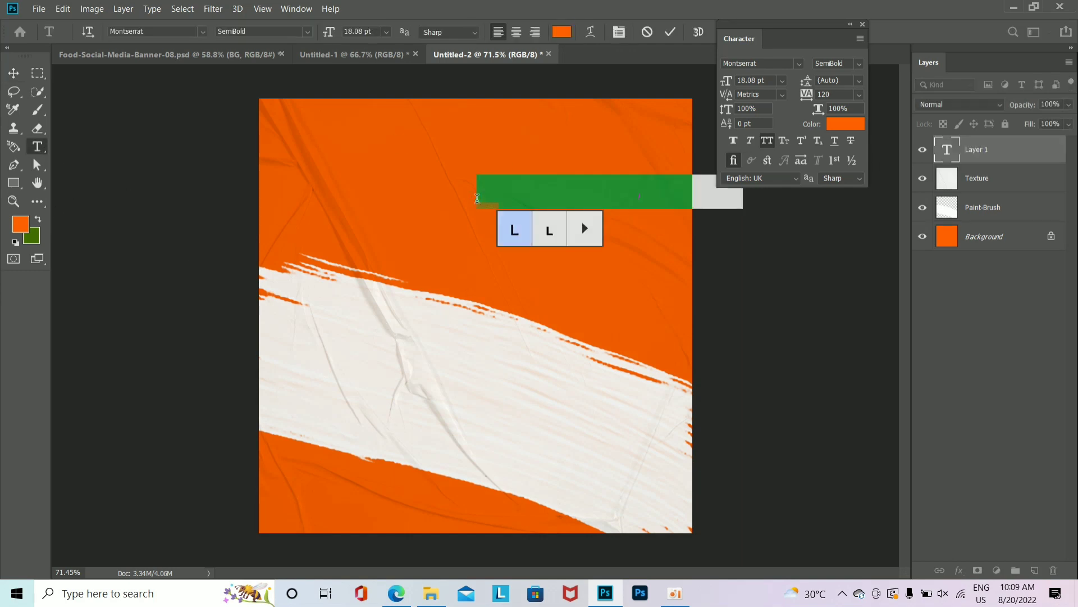
text(MENU)
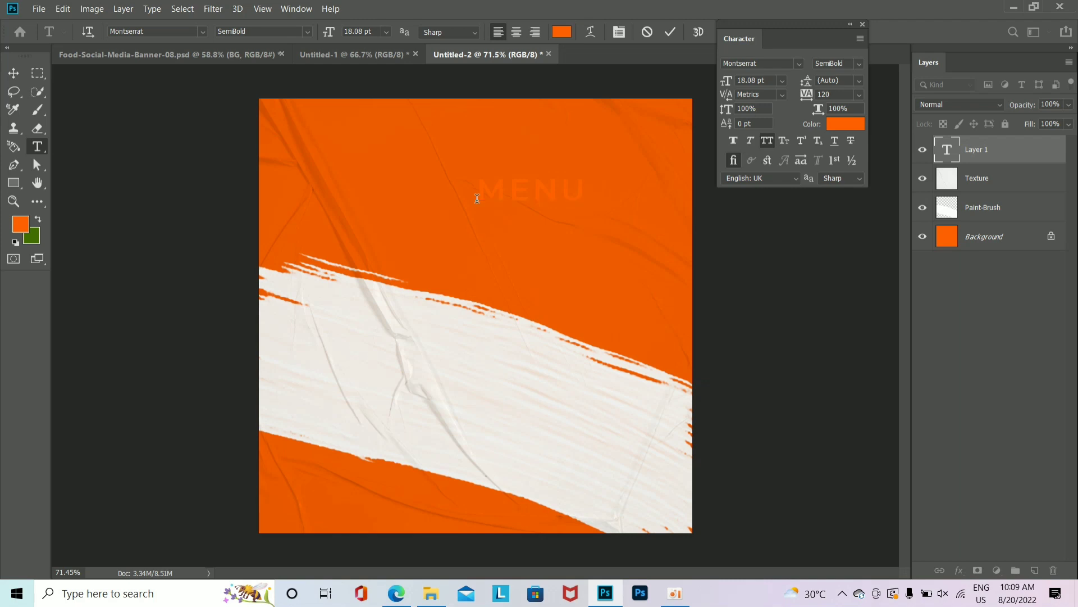
key(ctrl+Return)
click(799, 63)
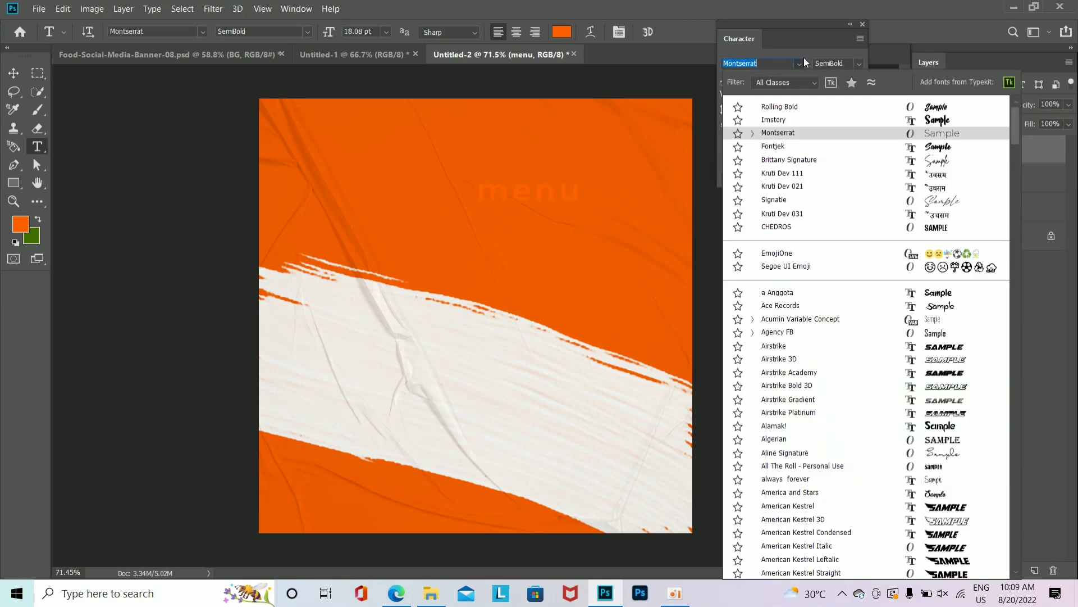
click(802, 117)
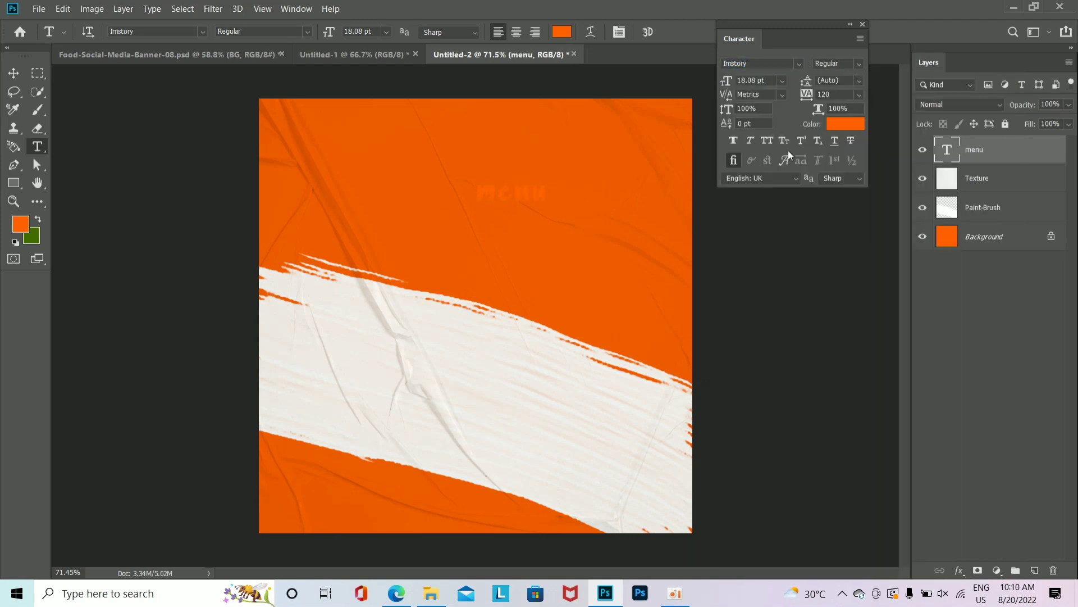
click(845, 124)
drag(861, 464, 859, 446)
key(Return)
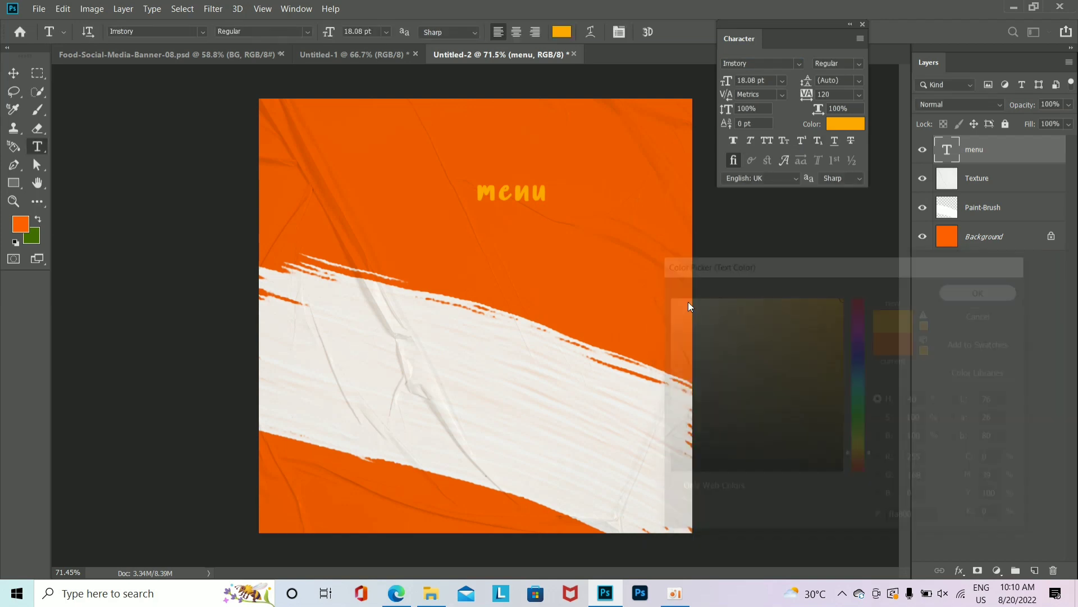
Step: Enlarge the Menu text, capitalise its first letter, move it lower and set tracking to 0
key(ctrl+t)
drag(549, 218, 655, 301)
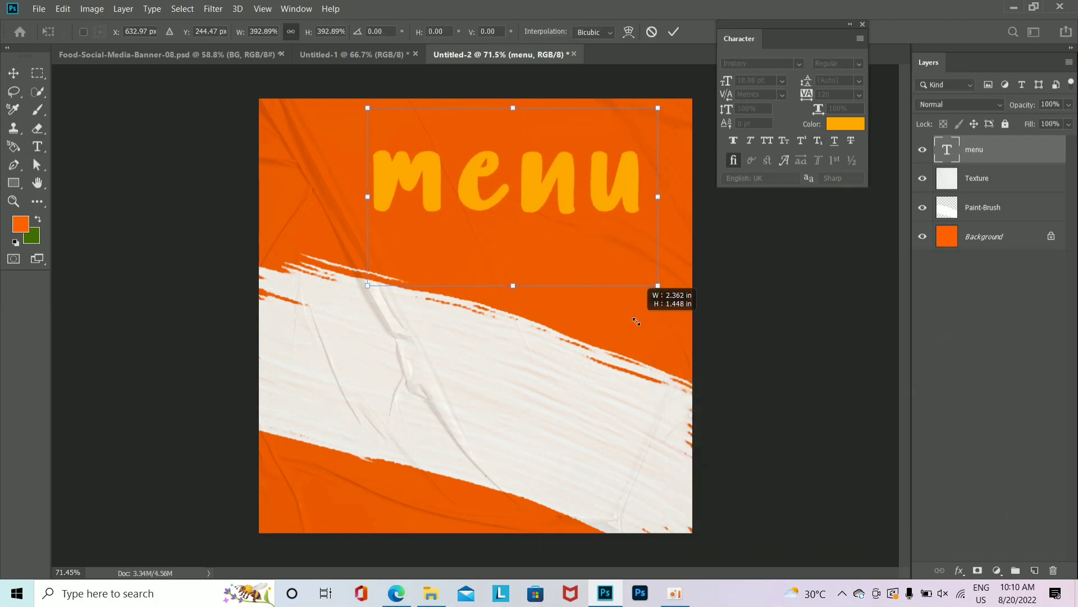
key(Return)
drag(454, 191, 341, 200)
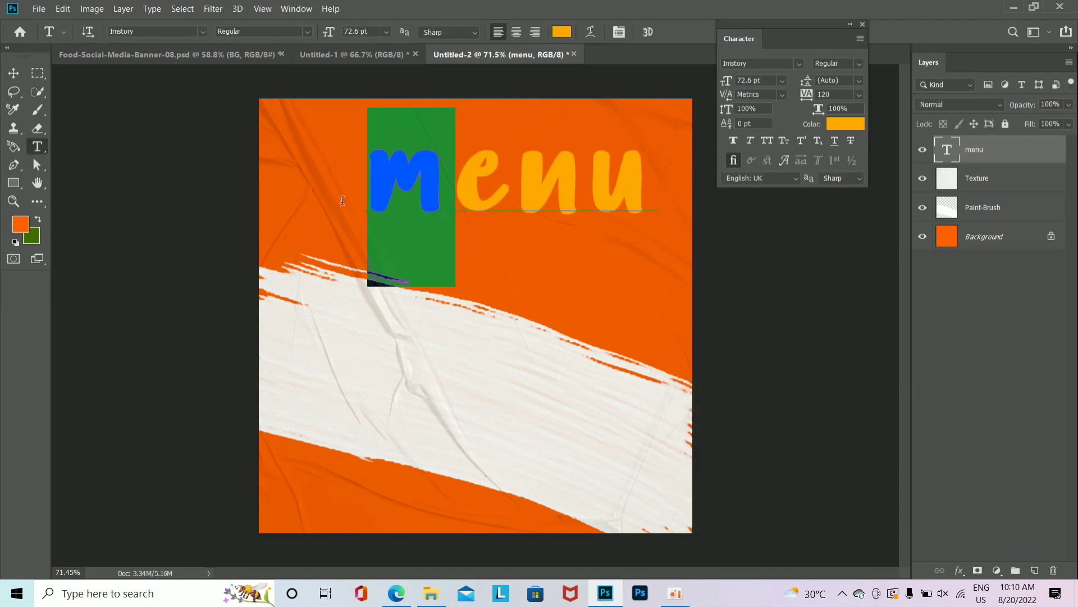
click(767, 140)
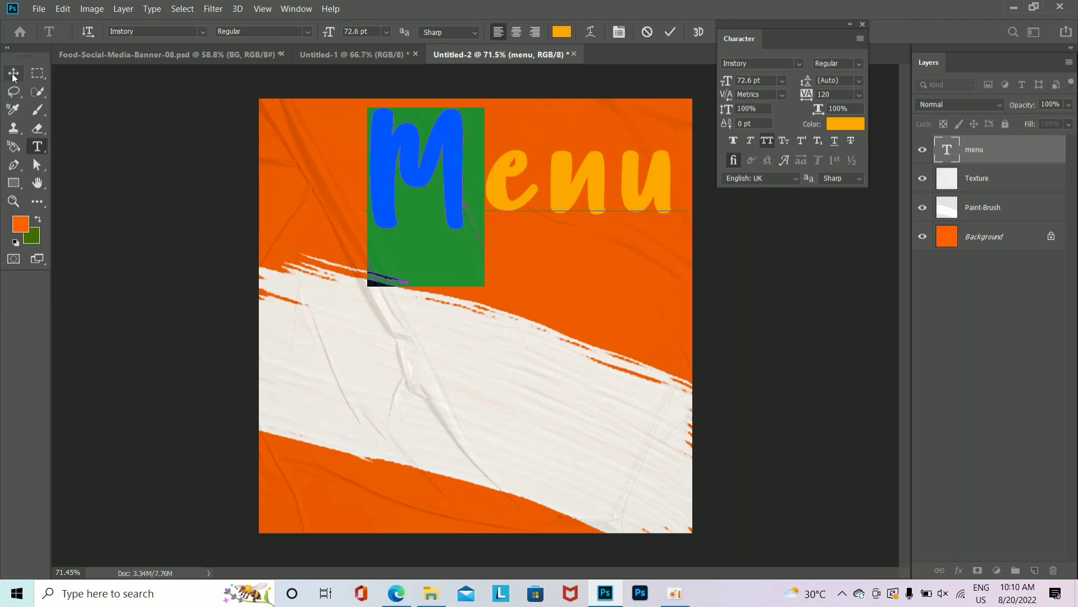
click(13, 73)
drag(580, 197, 583, 248)
text(0)
key(Return)
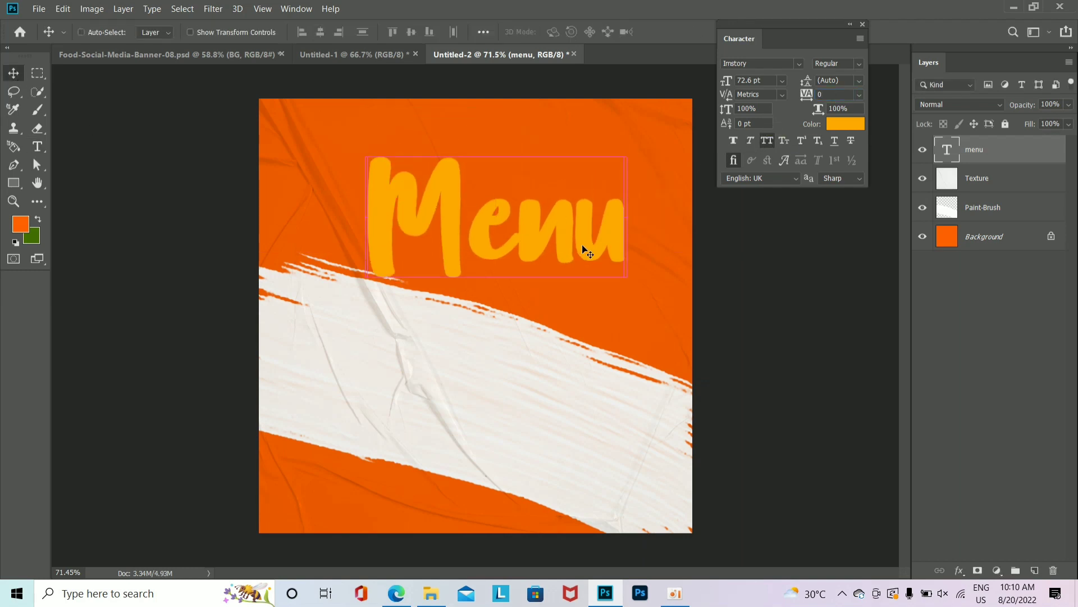
Step: Shrink the Menu title slightly and nudge it right and down
key(ctrl+t)
drag(627, 335, 607, 321)
drag(585, 243, 599, 250)
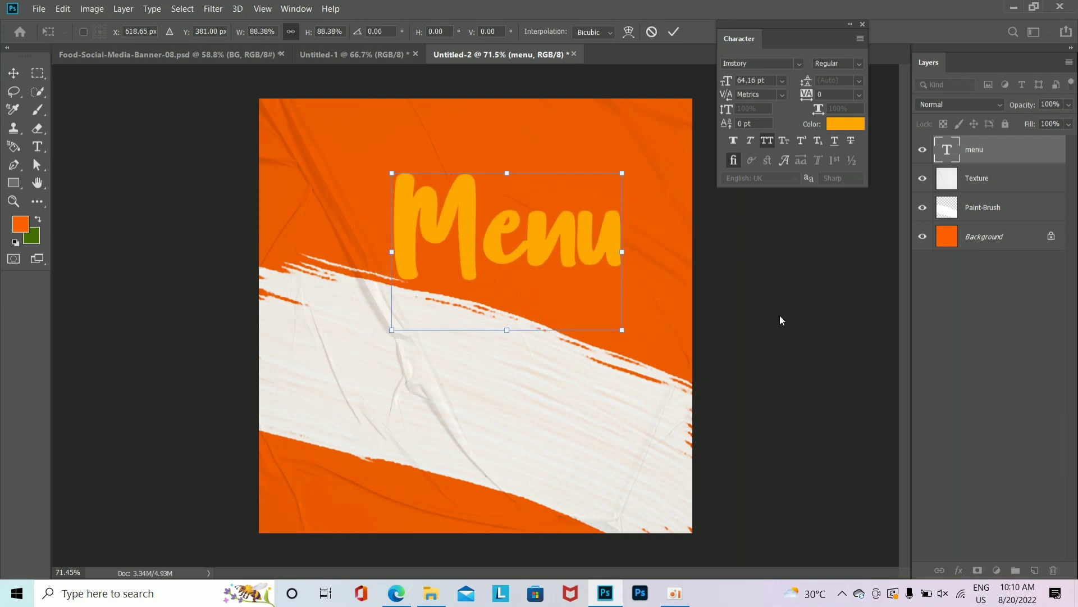
key(Return)
Step: Check the reference banner's Menu size, then shift Menu up-left and scale it down to match
click(193, 54)
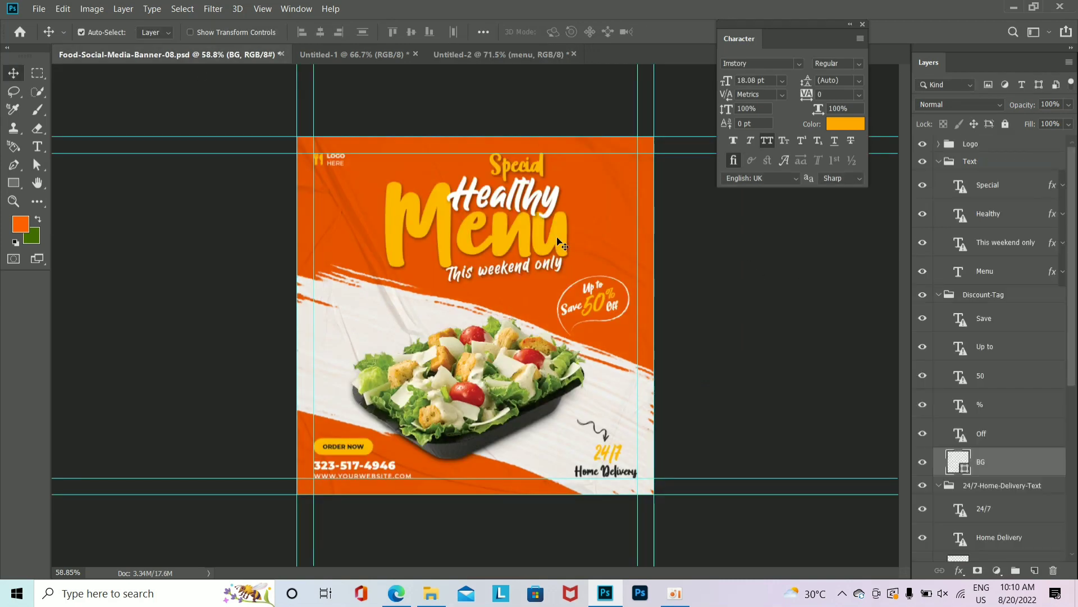
click(559, 243)
key(ctrl+t)
key(Escape)
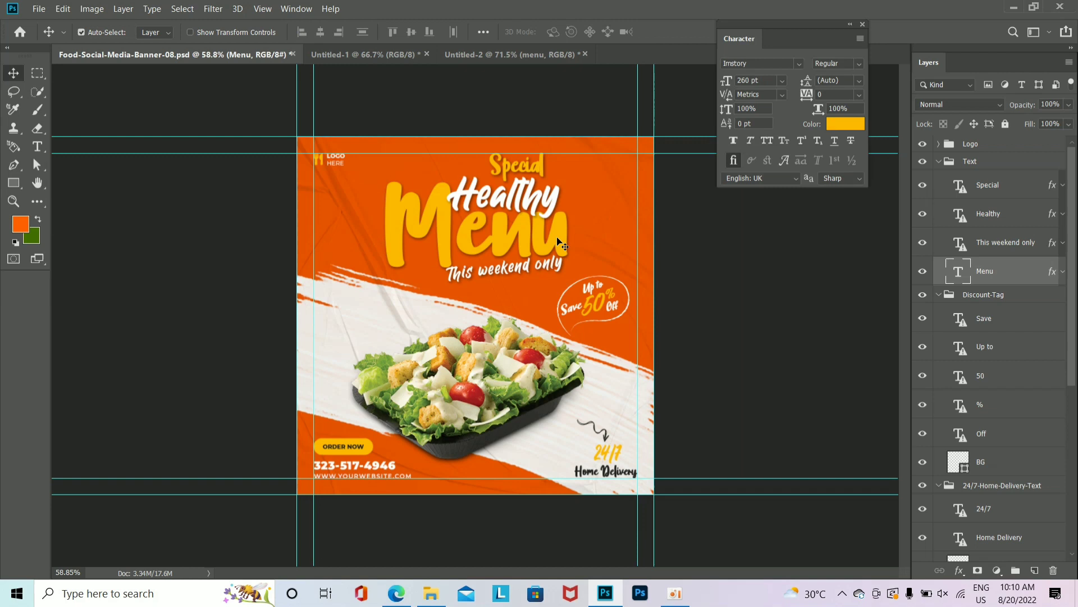
click(493, 55)
drag(574, 251, 570, 243)
key(ctrl+t)
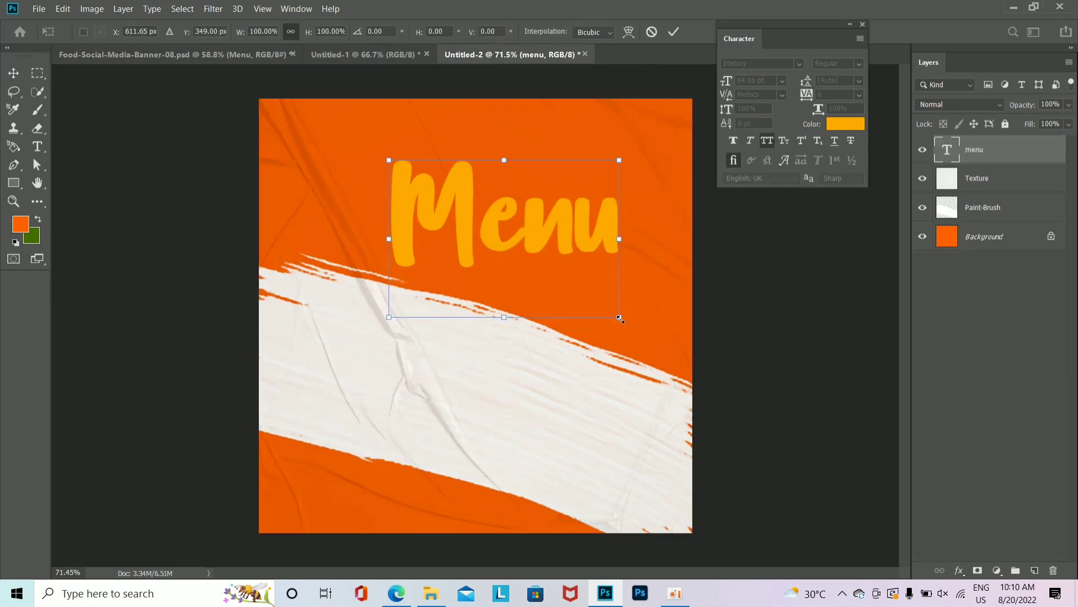
drag(620, 318, 611, 311)
key(Return)
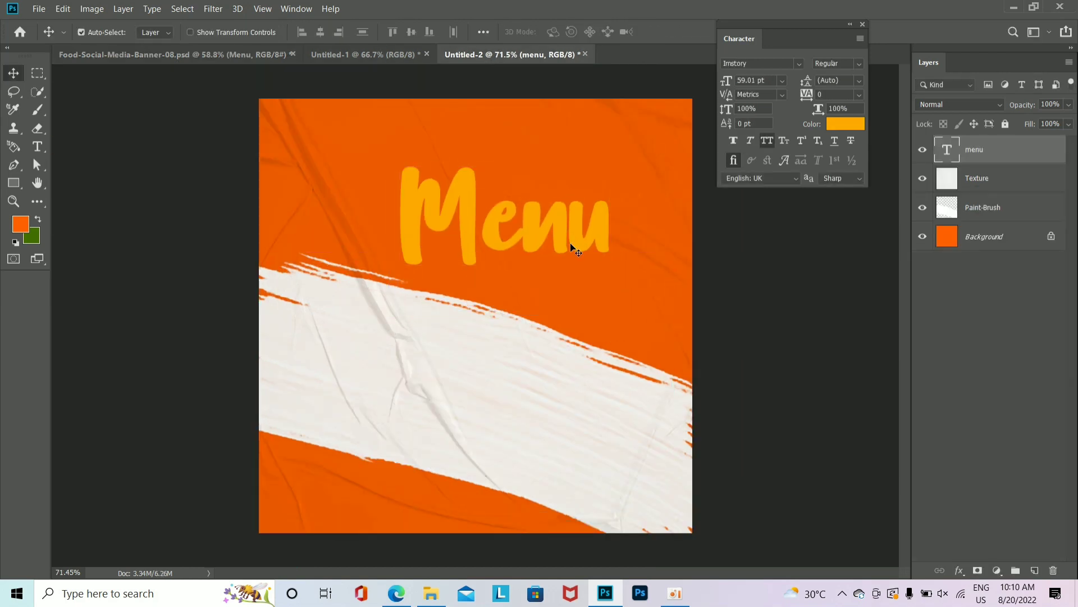
Step: Give the Menu layer a drop shadow with 7 px distance
double_click(1007, 159)
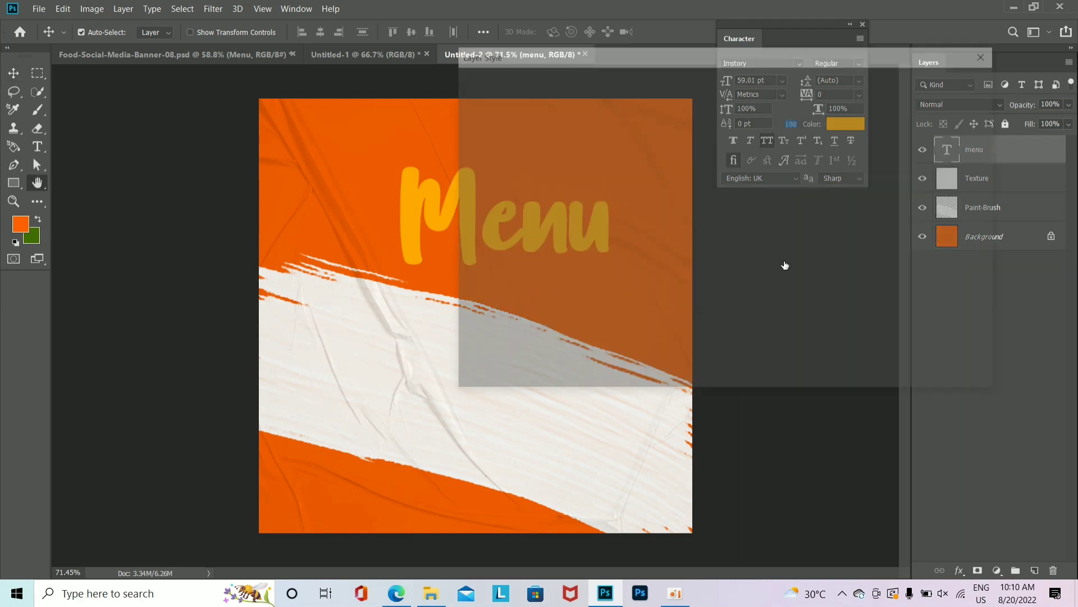
click(517, 321)
drag(548, 84, 691, 87)
drag(855, 200, 853, 207)
key(Return)
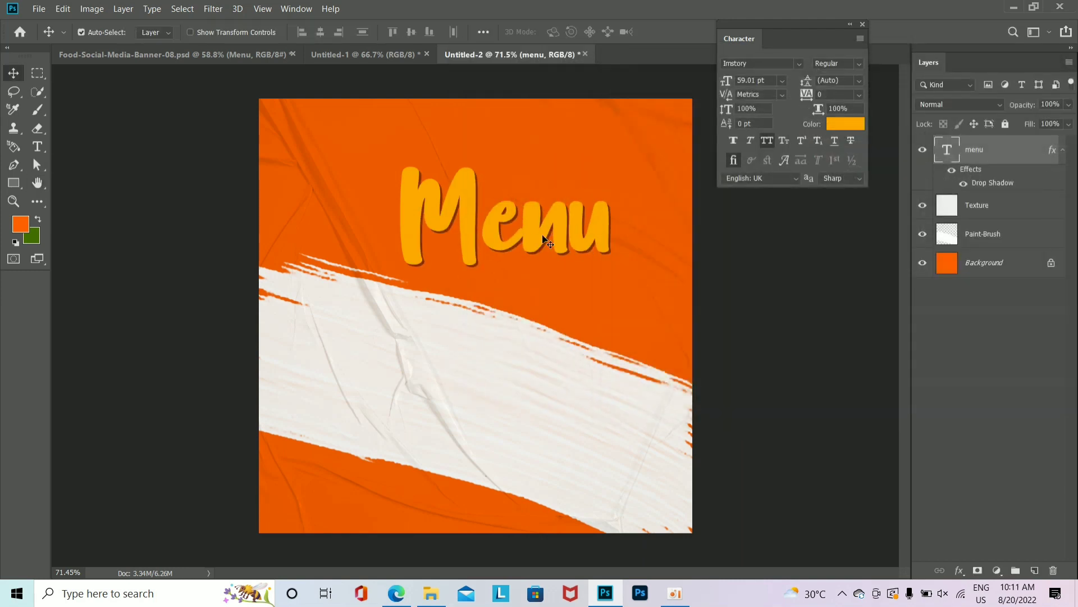
Step: Duplicate Menu above itself, retype it as SPECIAL, shrink it and switch to normal capitalisation
drag(543, 238, 555, 170)
double_click(552, 162)
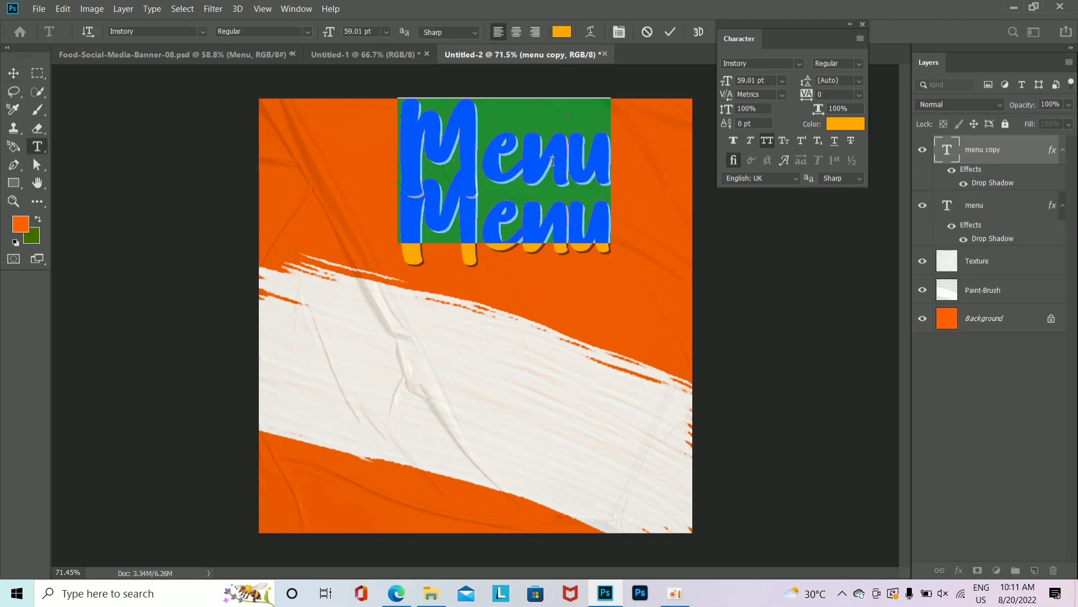
text(SPE)
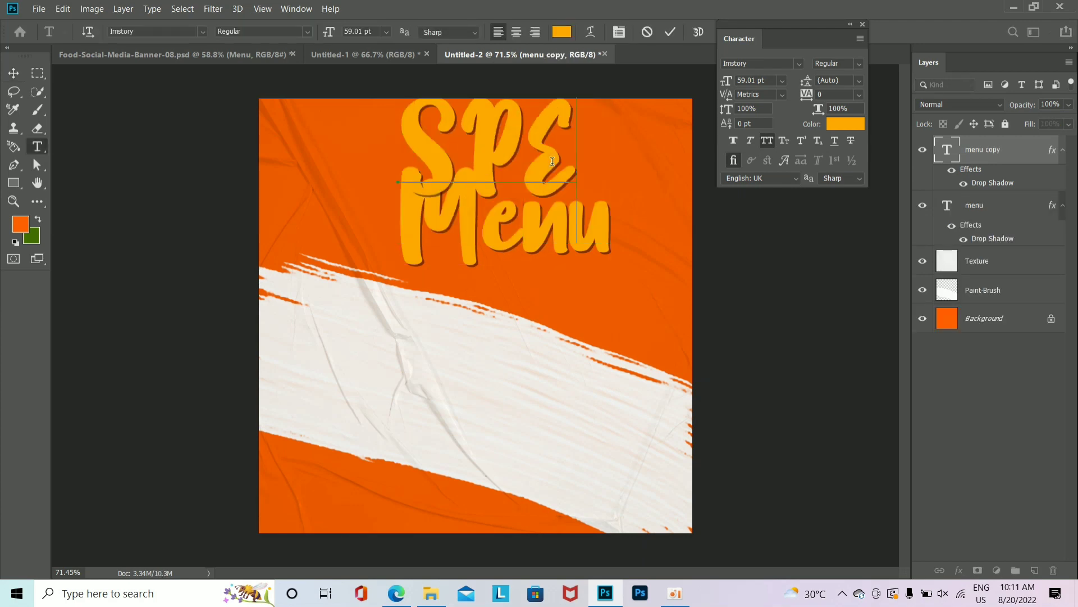
text(CIA)
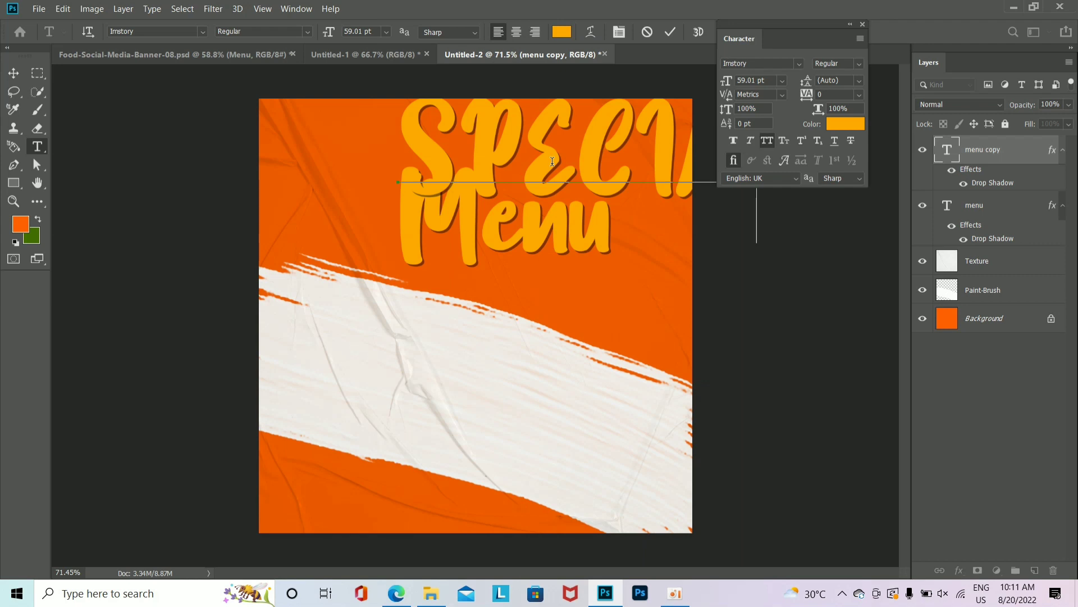
key(ctrl+Return)
key(ctrl+t)
drag(399, 169, 564, 186)
key(Return)
click(772, 144)
Step: Select the Special layer and begin editing the lower Special copy's text
double_click(947, 261)
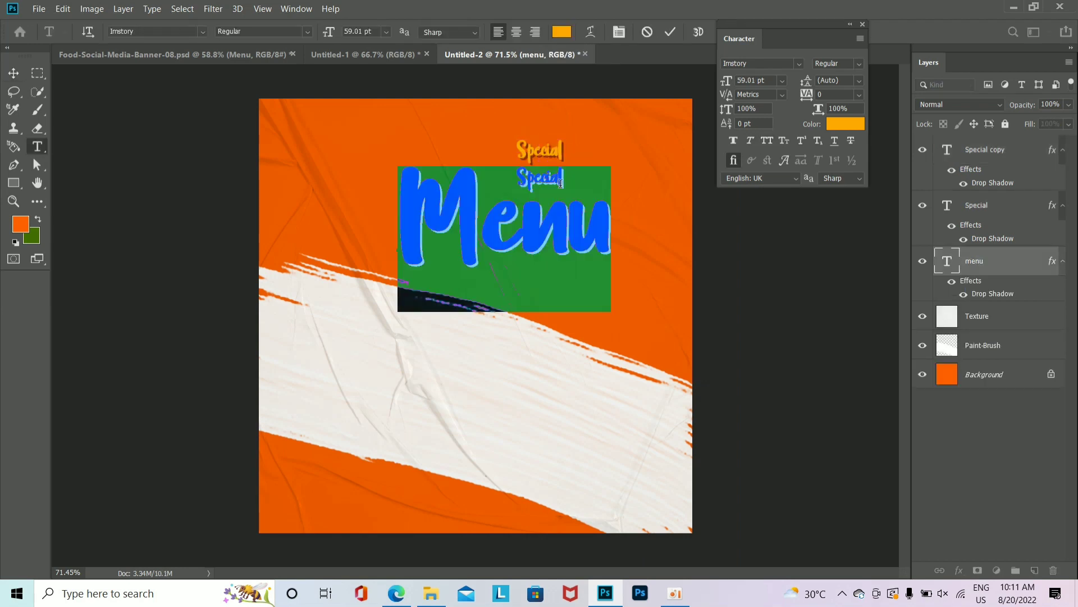
click(990, 209)
key(v)
double_click(559, 181)
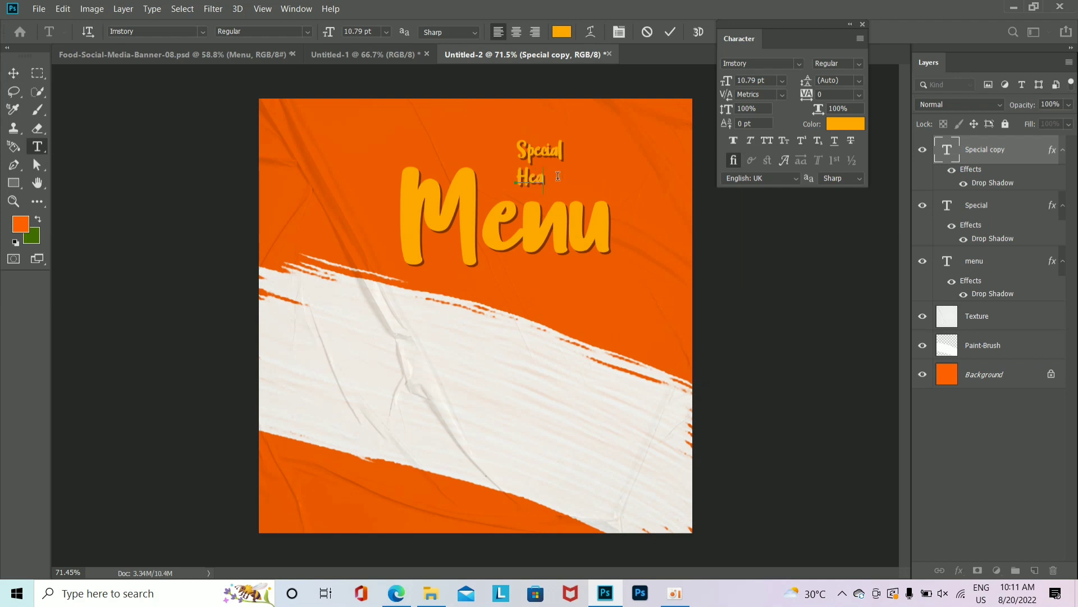
Step: Make the Healthy text Rolling Bold in white (ffffff) and enlarge it from its centre
key(ctrl+Return)
click(800, 64)
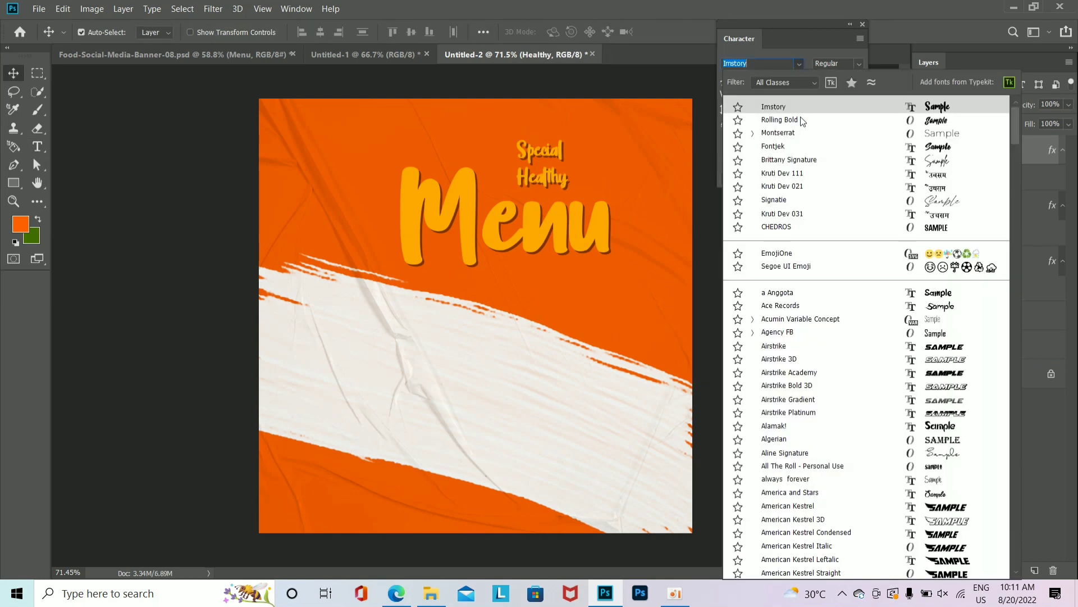
click(801, 119)
click(843, 124)
text(ffffff)
click(960, 292)
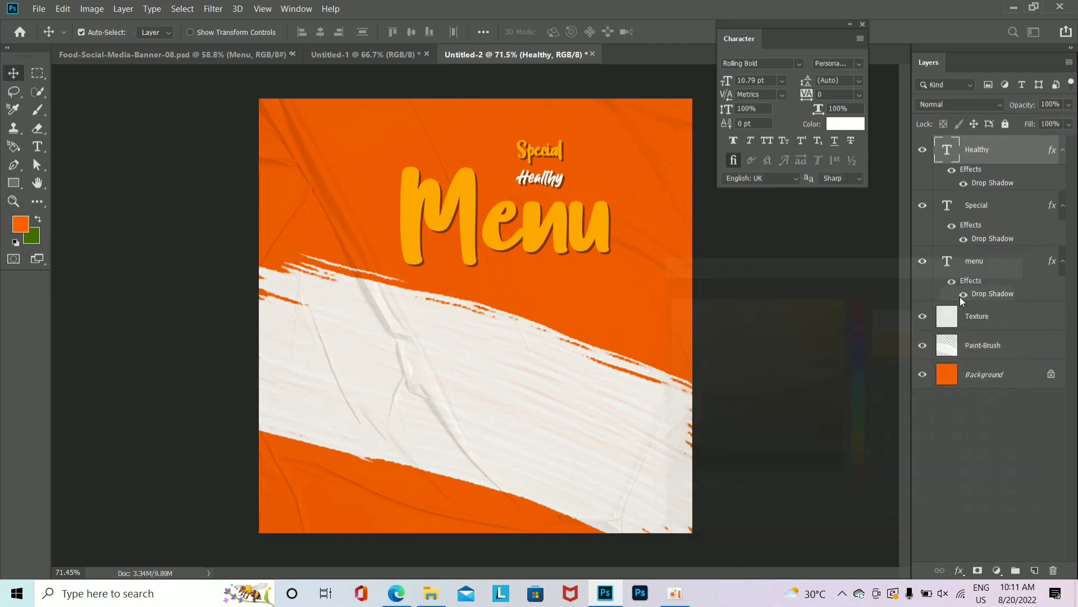
key(ctrl+t)
drag(564, 187, 618, 236)
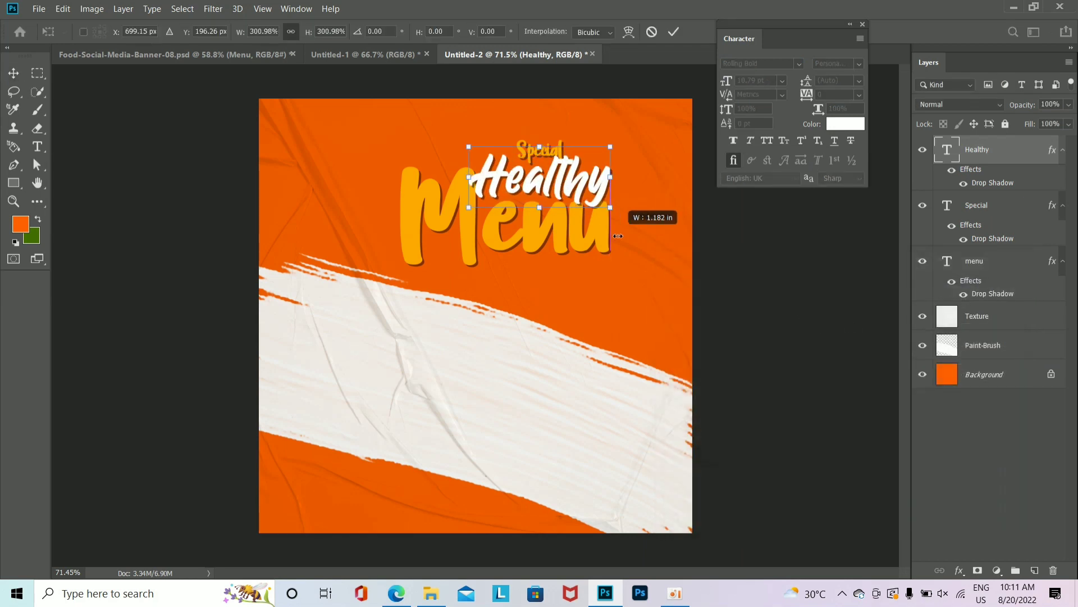
key(Return)
Step: Enlarge Special slightly, nudge it down, and duplicate Healthy below the Menu headline
key(v)
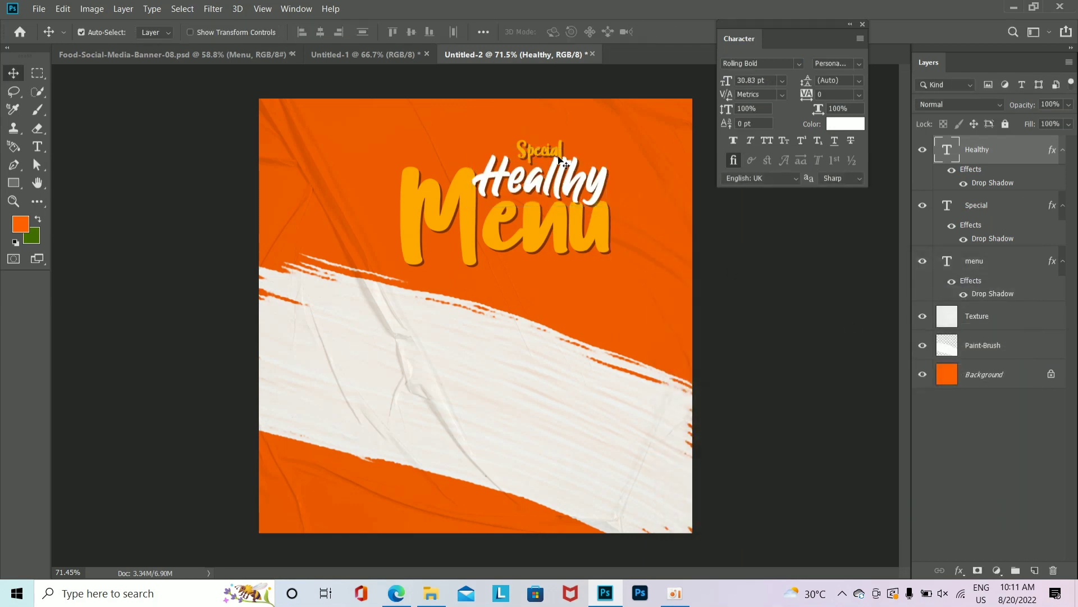
ctrl+click(555, 154)
key(ctrl+t)
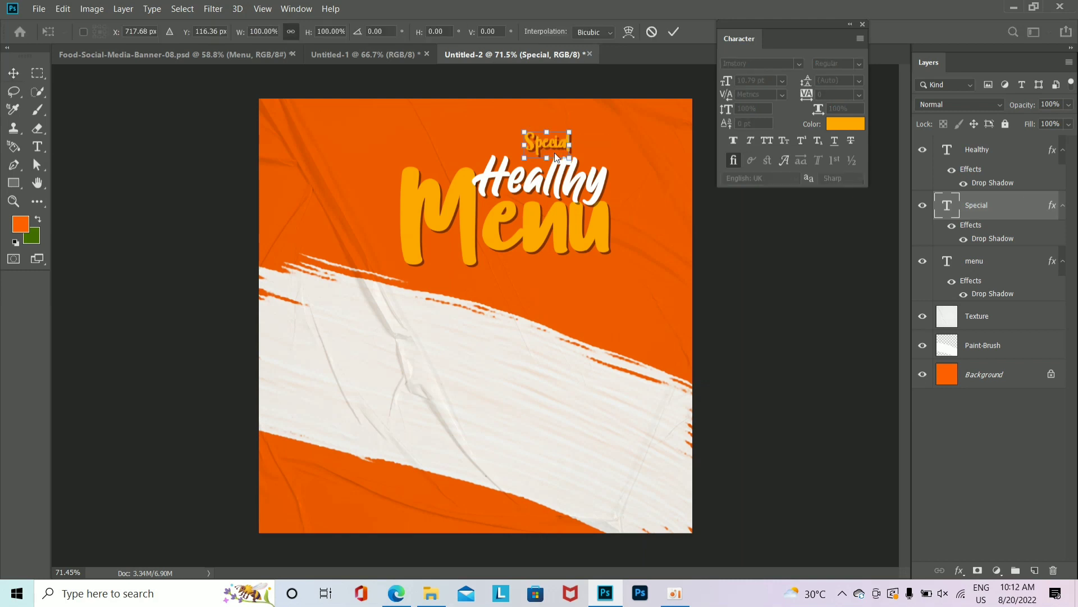
drag(571, 165, 577, 162)
key(Return)
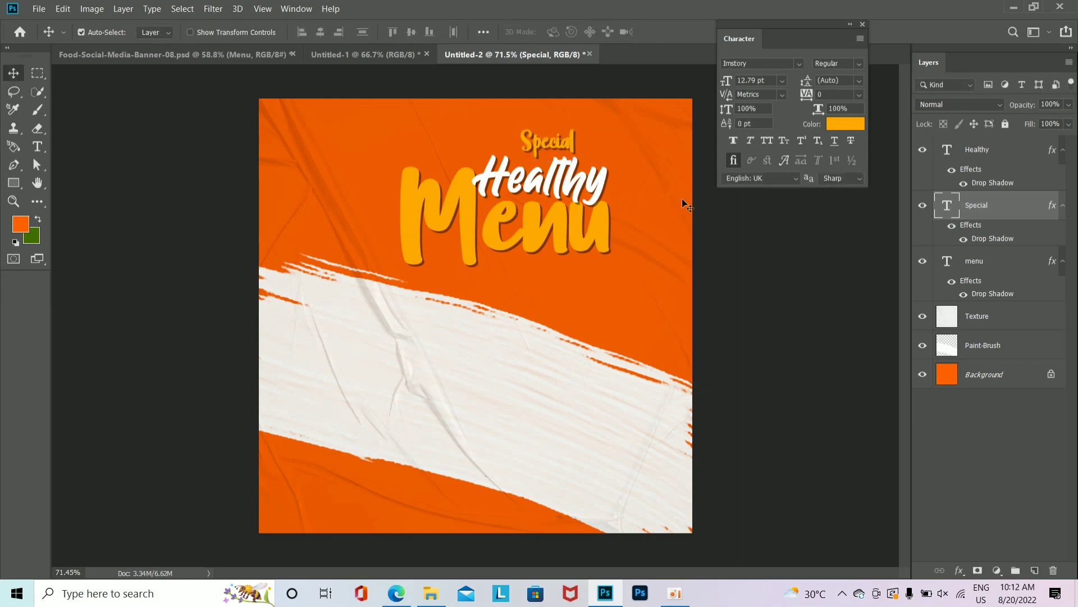
key(Down)
key(Down)
key(Down)
key(Down)
key(Down)
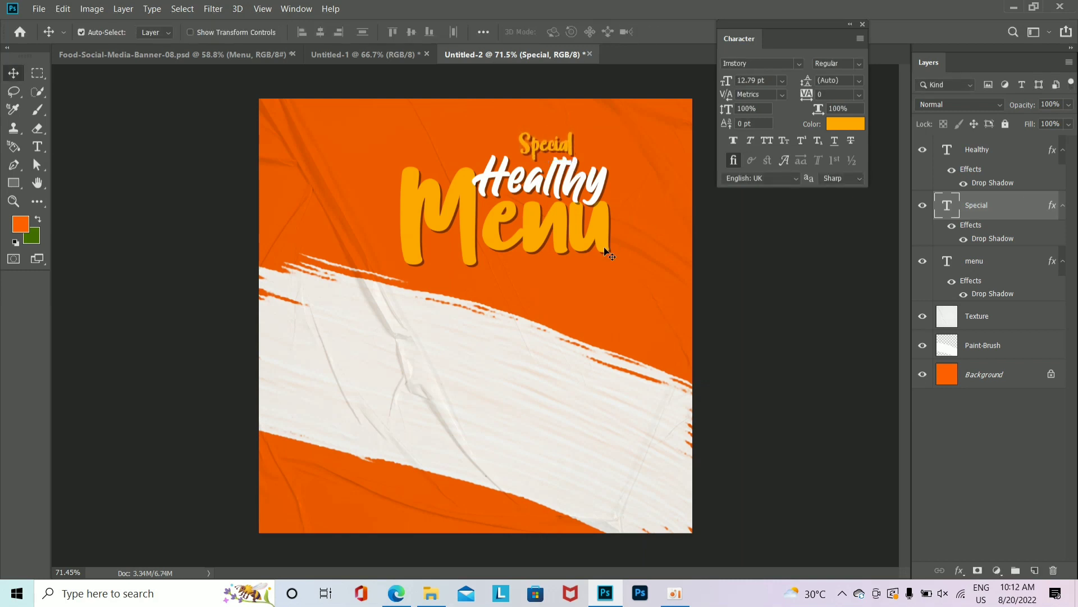
drag(558, 178, 559, 285)
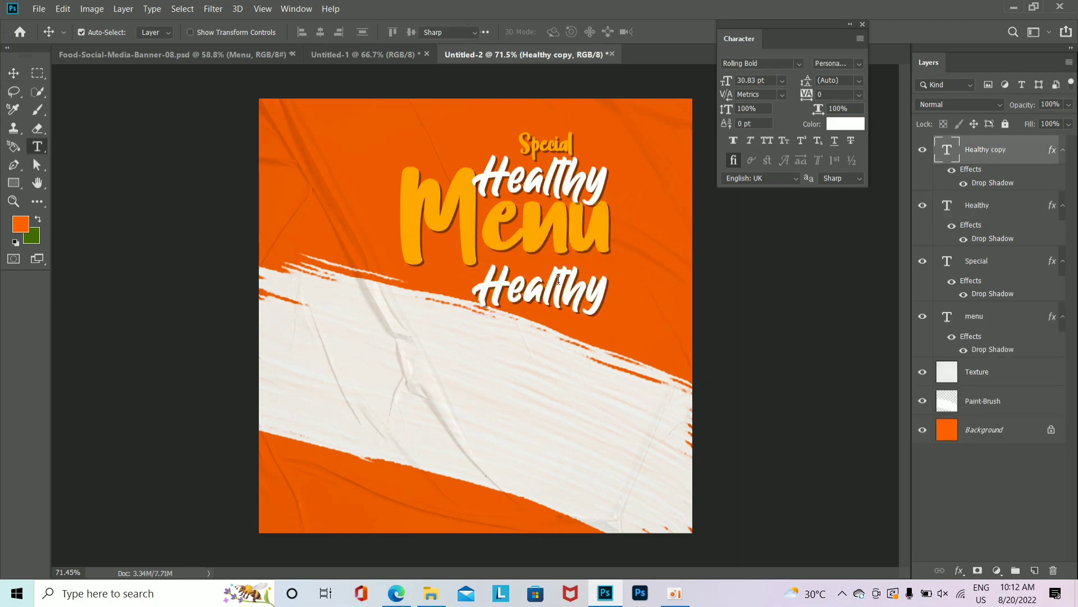
Step: Retype the copy as 'This weekend only', shrink and rotate it, and nudge it up
double_click(559, 281)
text(This weekend)
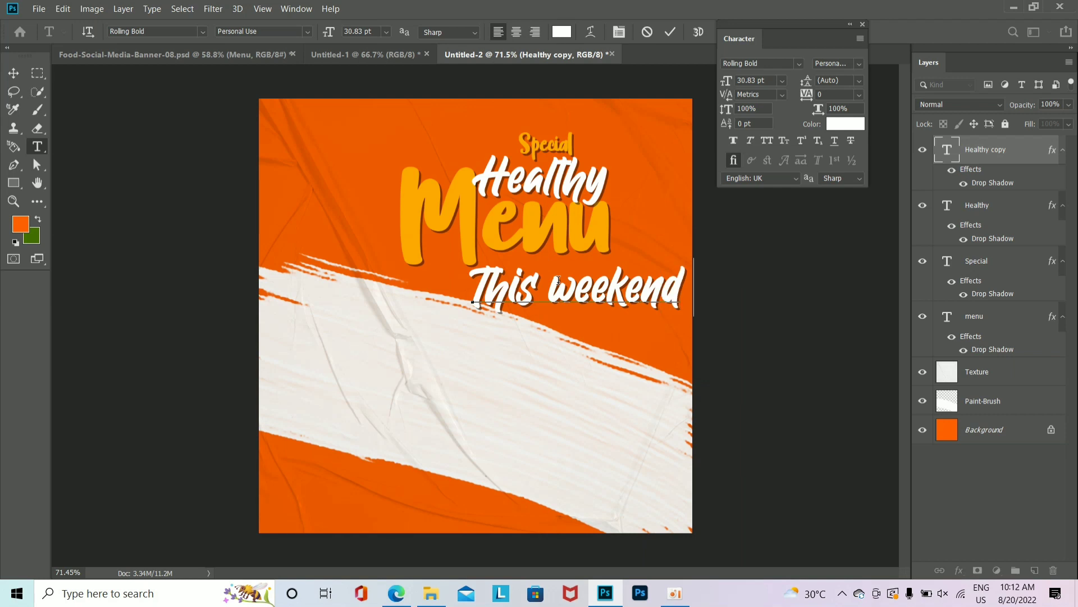
key(ctrl+Return)
key(v)
key(ctrl+t)
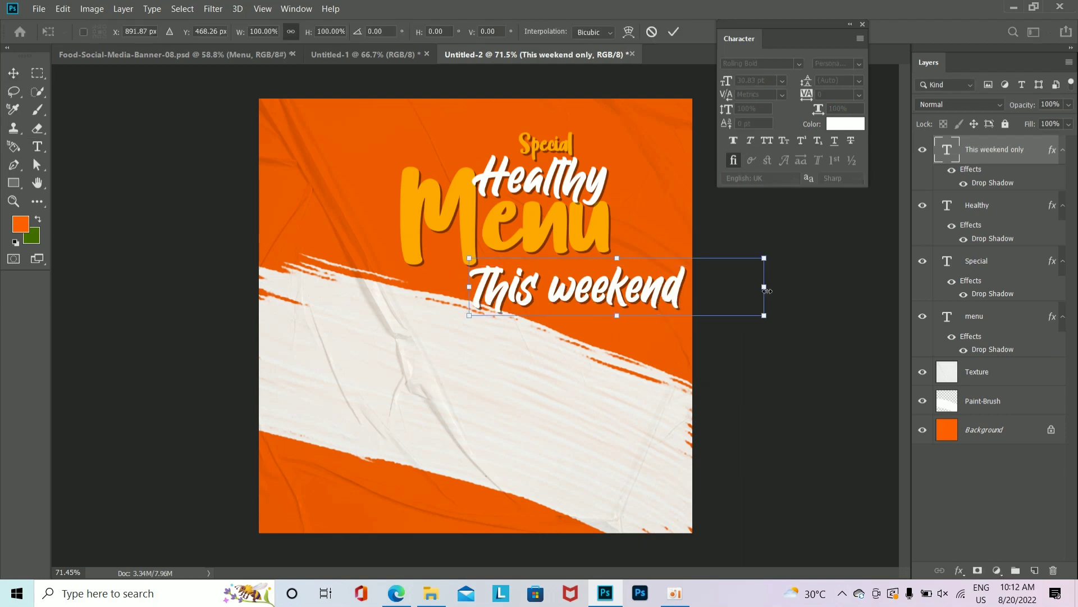
drag(764, 313, 639, 292)
key(Return)
key(ctrl+t)
key(Return)
key(shift+Up)
key(shift+Up)
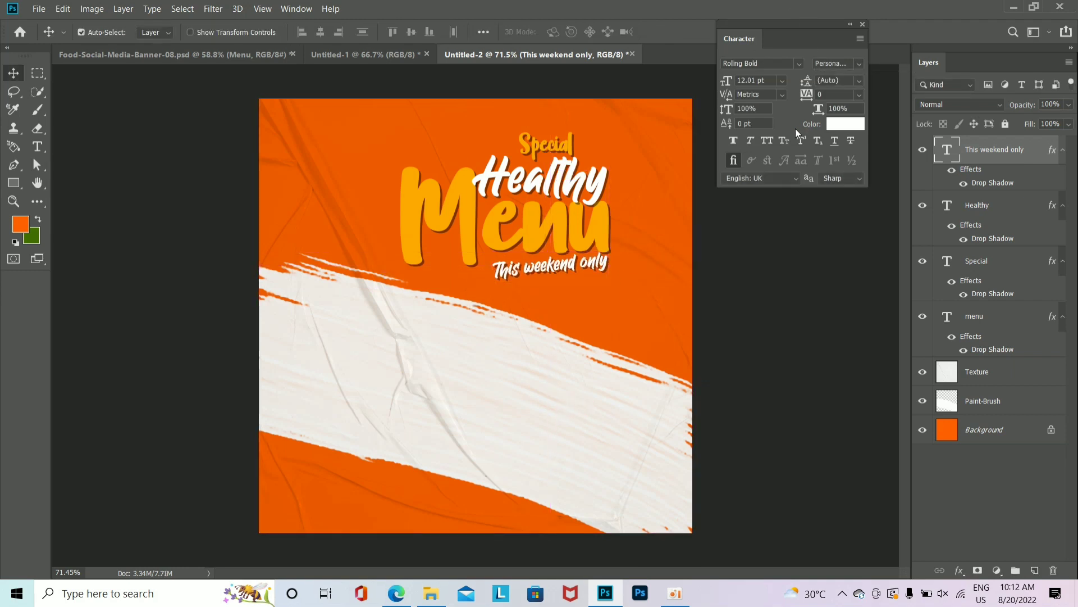
Step: Shrink 'This weekend only' slightly and set its letter spacing to 150
key(ctrl+t)
drag(611, 267, 608, 267)
key(Return)
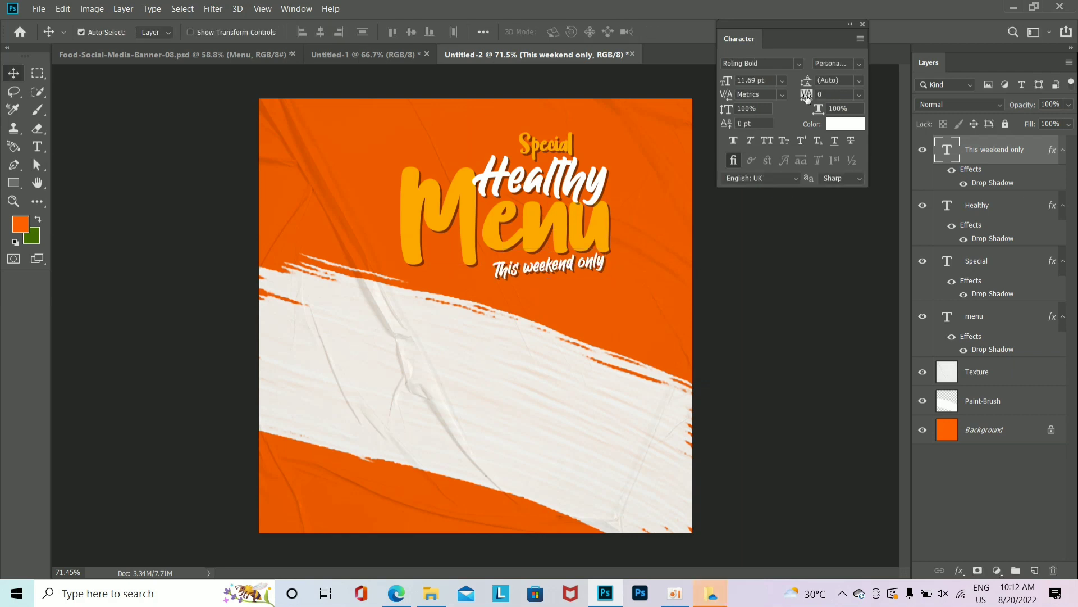
drag(805, 98, 813, 96)
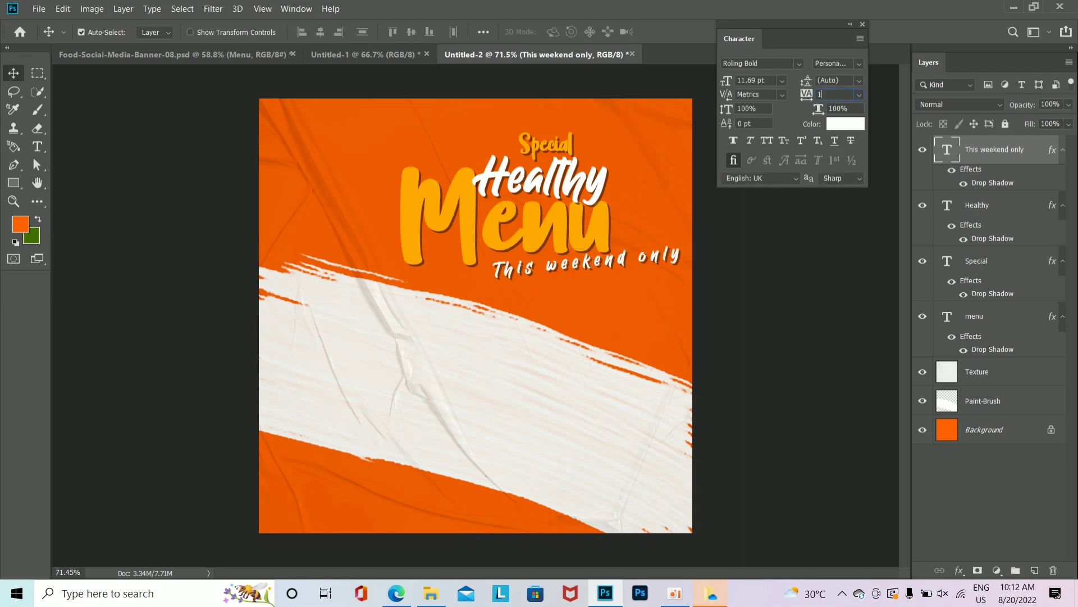
key(Return)
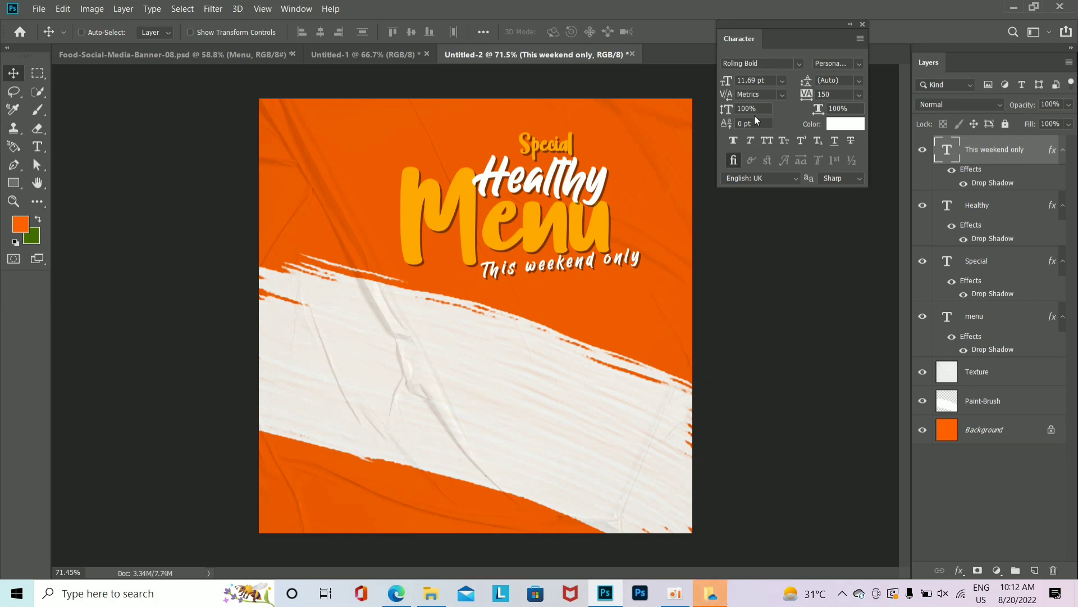
Step: Resize 'This weekend only' from its right side and nudge it down and left
key(ctrl+t)
drag(660, 274, 654, 249)
key(Return)
key(Down)
key(Down)
key(Down)
key(Down)
key(Down)
key(Left)
key(Left)
key(Left)
key(ctrl+t)
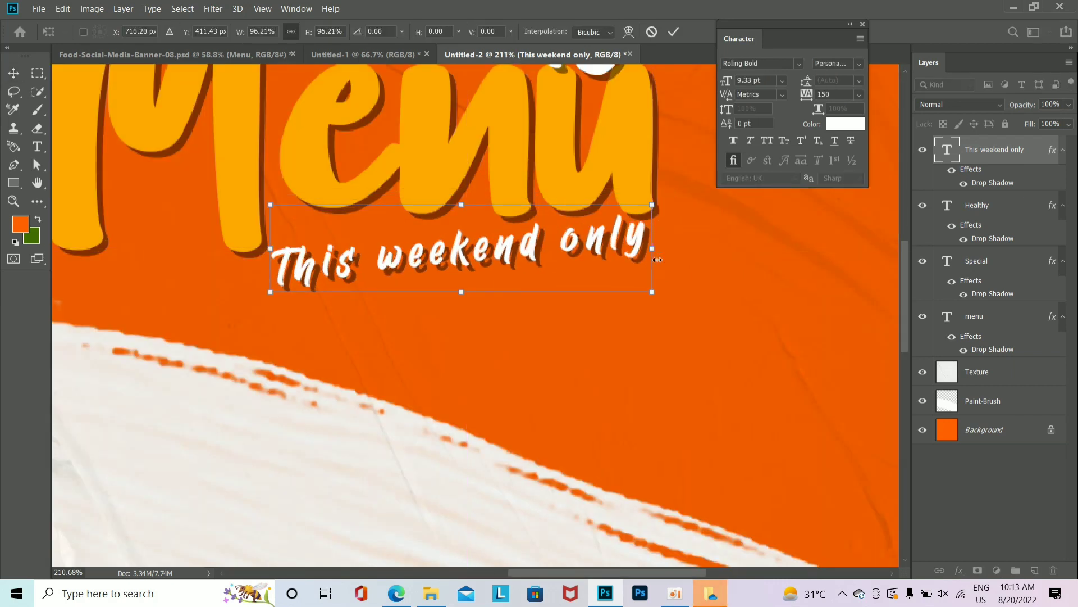
key(Return)
key(Delete)
key(ctrl+z)
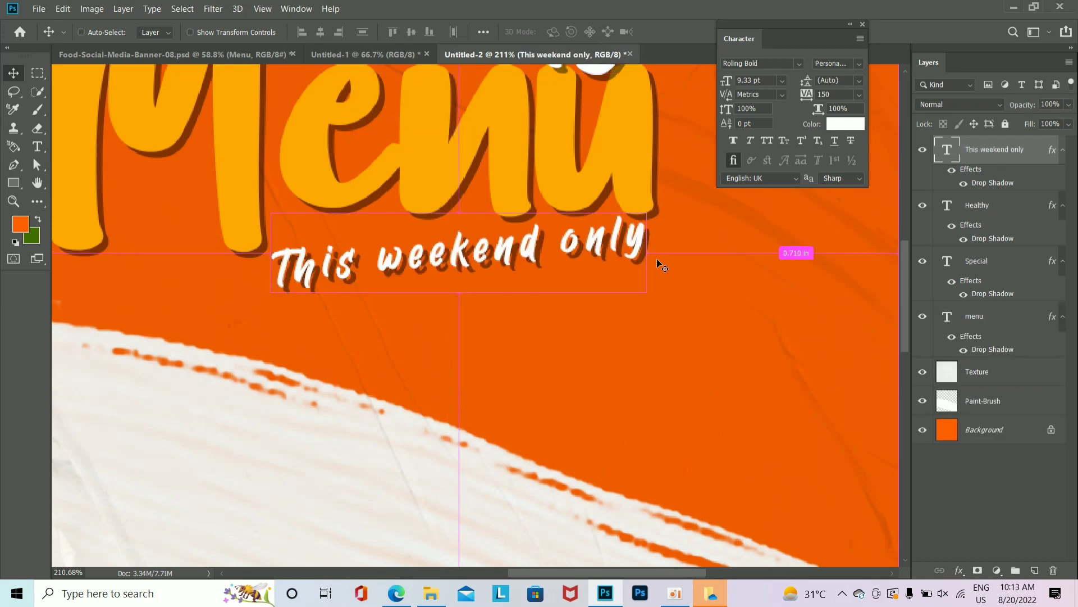
Step: Slightly enlarge and tilt all the headline text layers together
key(ctrl+minus)
key(ctrl+minus)
key(ctrl+minus)
key(ctrl+minus)
shift+click(1020, 325)
key(ctrl+t)
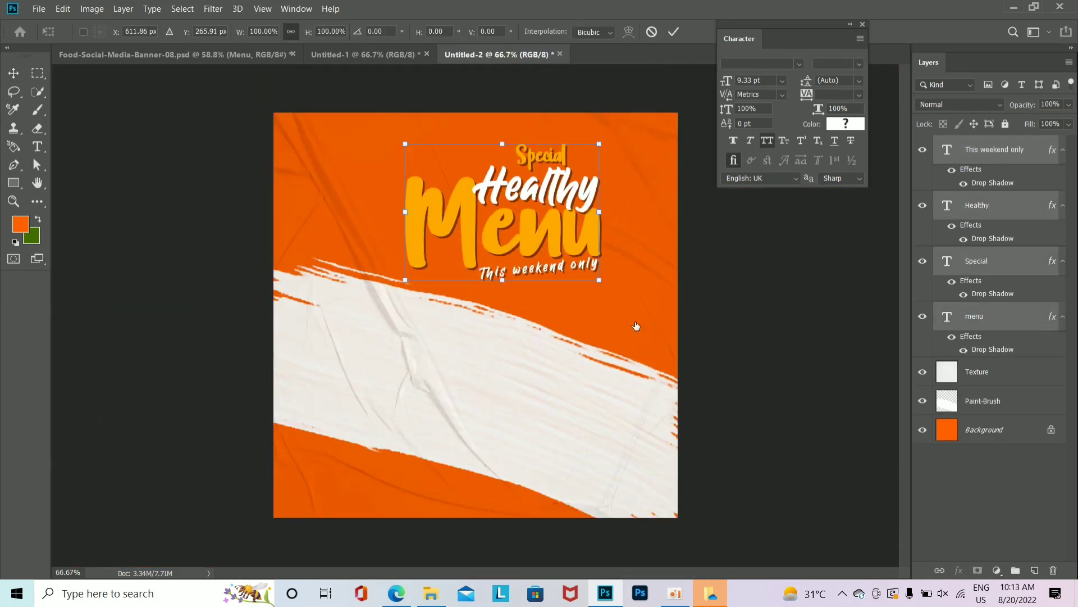
drag(602, 280, 605, 277)
drag(622, 297, 628, 304)
key(Return)
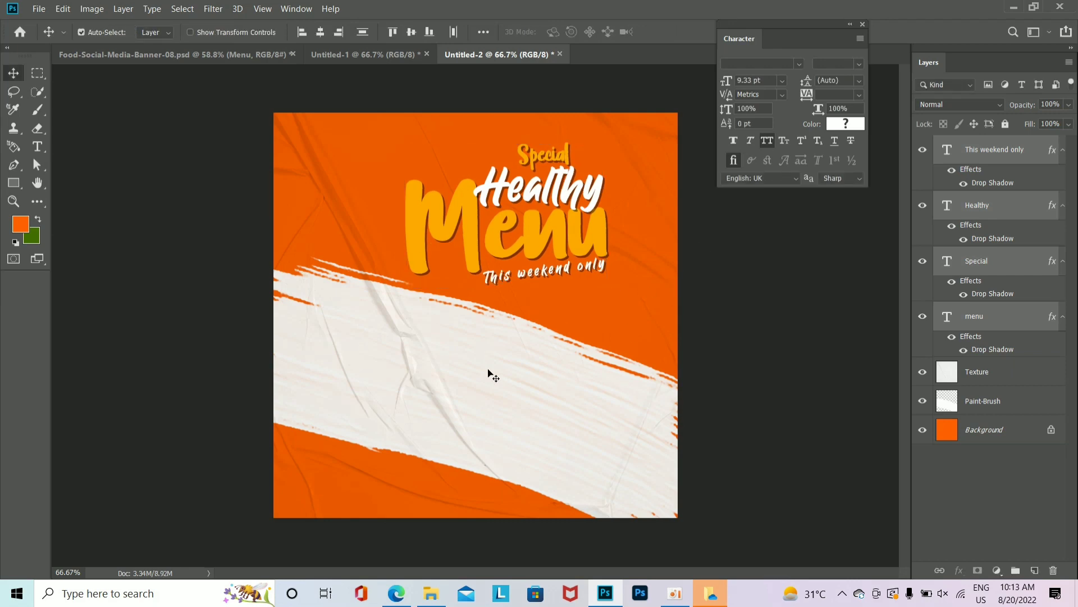
Step: Drag the salad photo R from Downloads onto the banner and move it onto the stroke
click(431, 593)
click(58, 392)
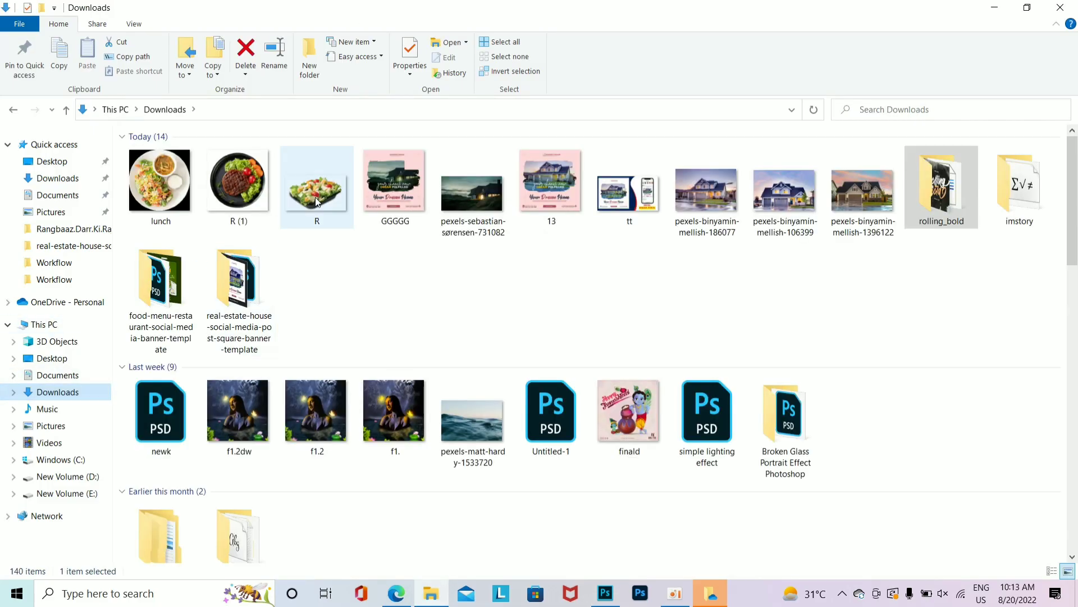
drag(312, 196, 535, 462)
drag(662, 506, 634, 492)
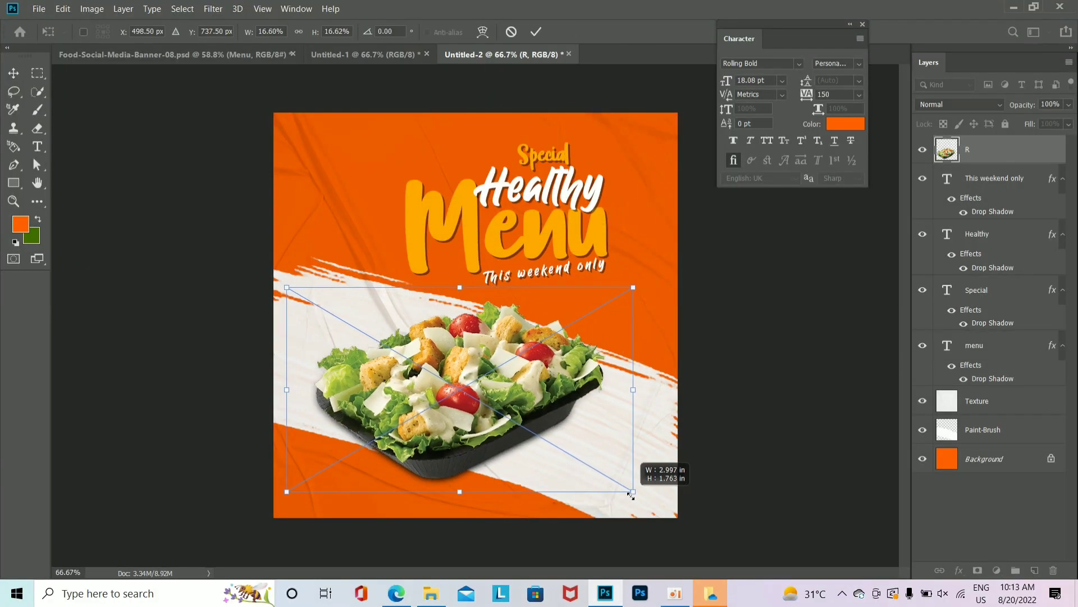
Step: Fit the salad photo to the stroke, then slightly enlarge the Texture and Paint-Brush layers
drag(514, 438, 517, 439)
key(Return)
click(981, 430)
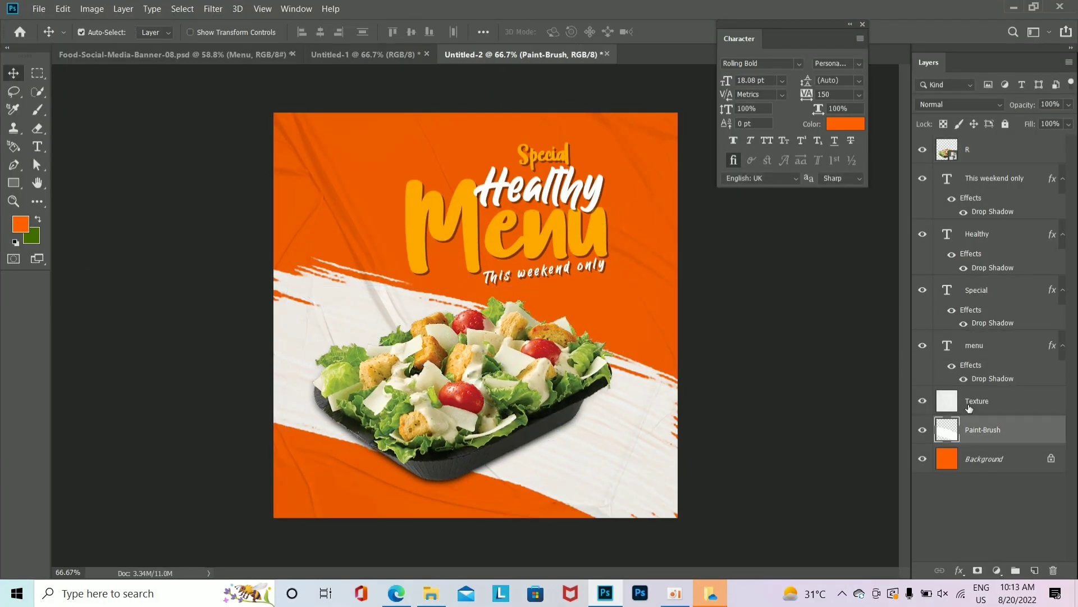
shift+click(978, 400)
key(ctrl+t)
drag(678, 519, 681, 521)
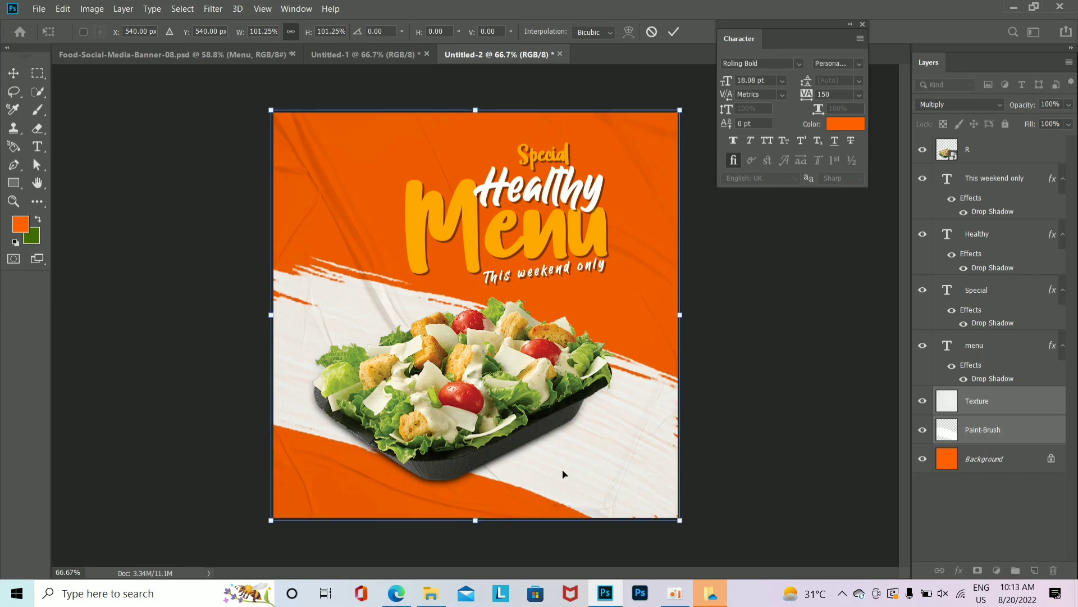
key(Return)
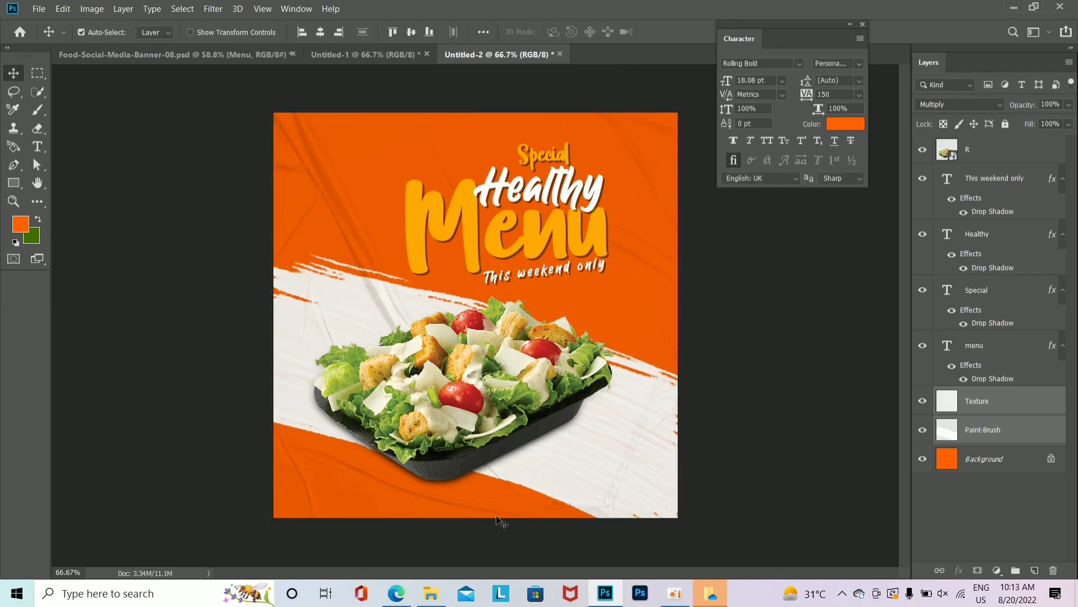
Step: Copy the BG speech-bubble layer from Untitled-1 into the banner document
click(381, 54)
ctrl+click(319, 204)
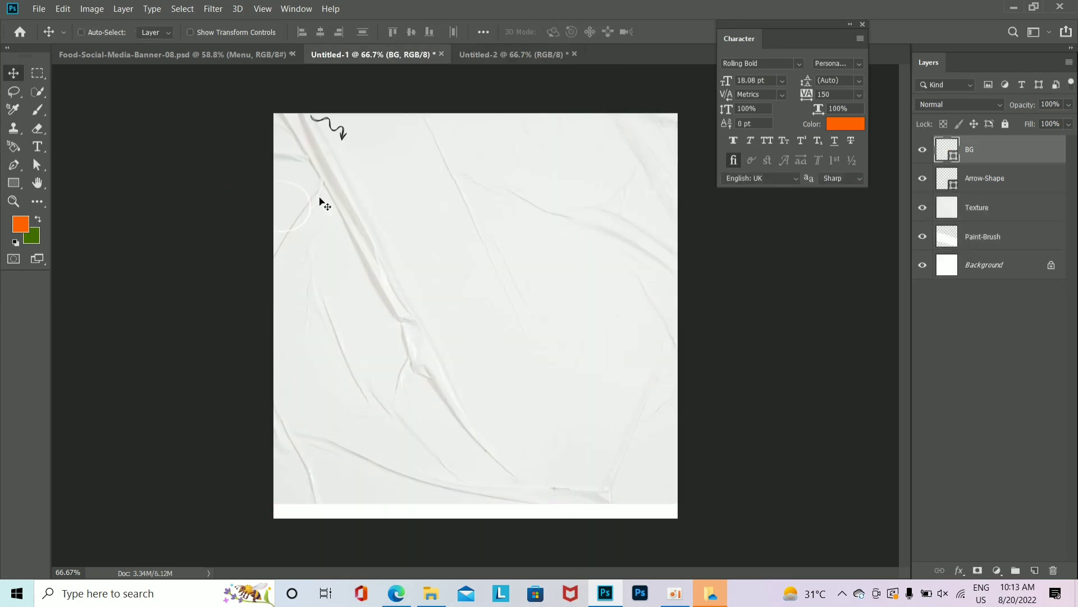
drag(440, 125, 639, 307)
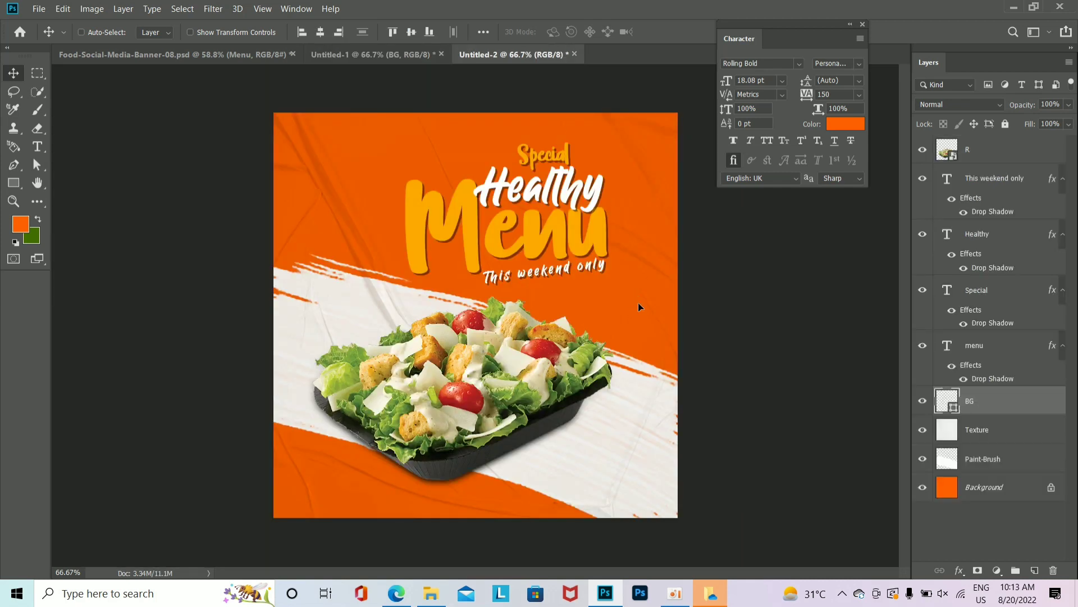
Step: Shrink the salad photo slightly
key(ctrl+plus)
click(604, 413)
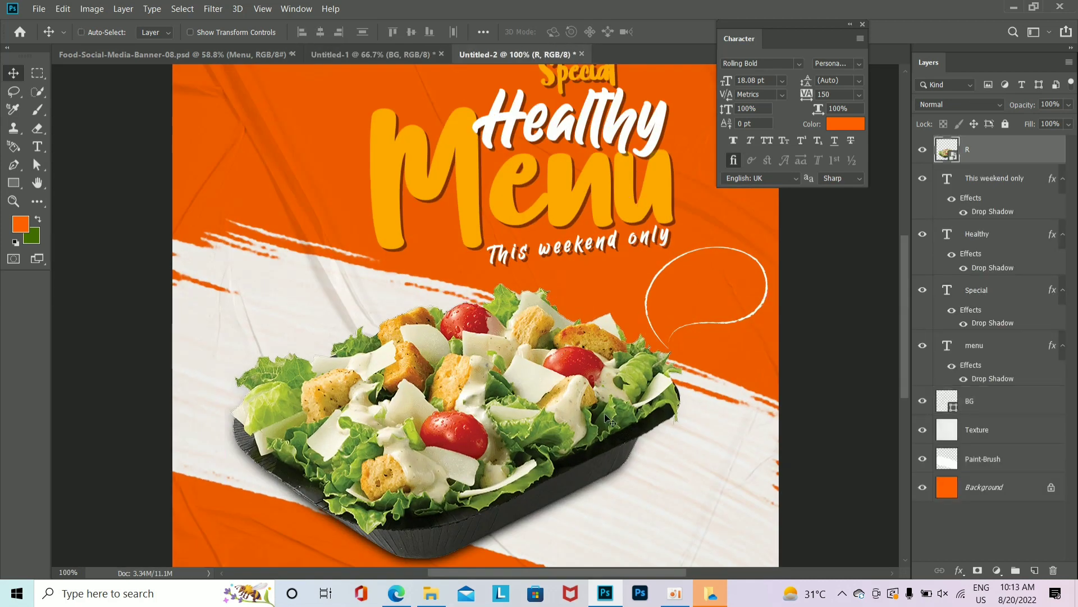
key(ctrl+t)
drag(718, 266, 800, 323)
key(Return)
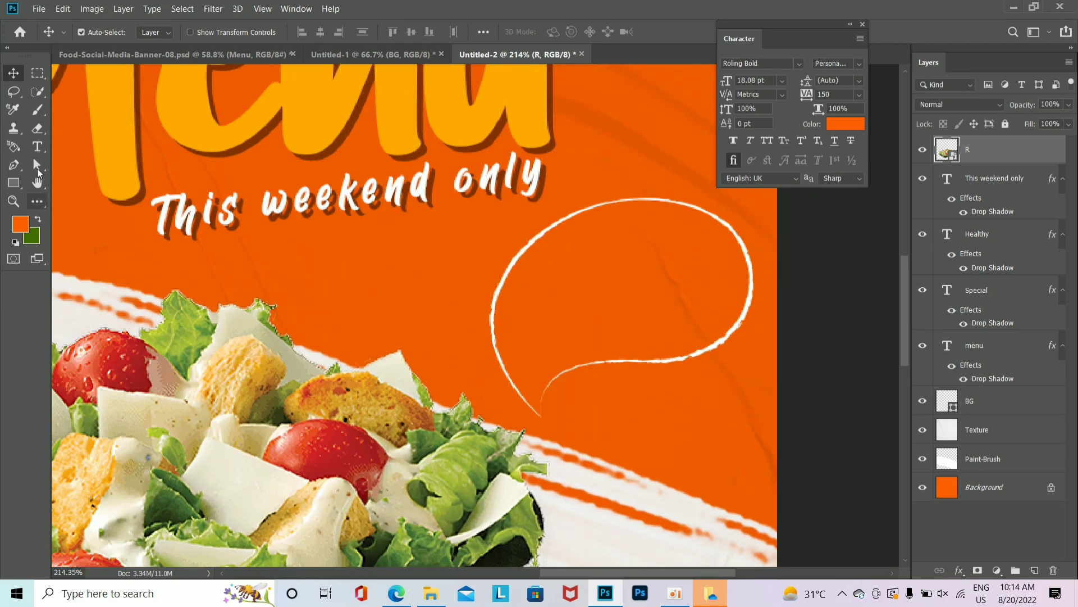
Step: Add a white 'up to' text line inside the speech bubble
click(37, 147)
click(327, 270)
key(Escape)
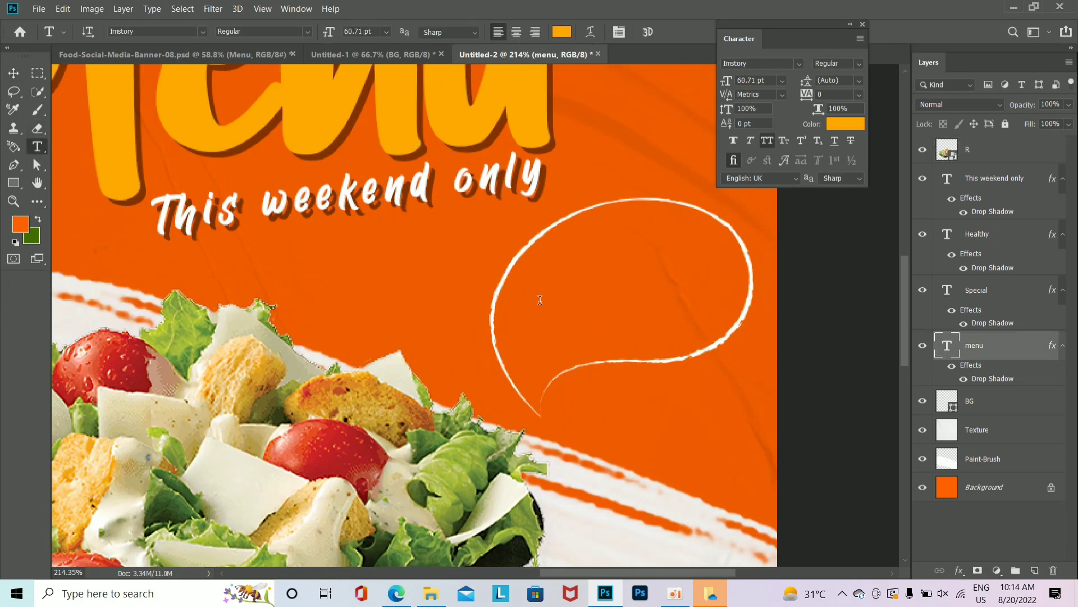
click(560, 284)
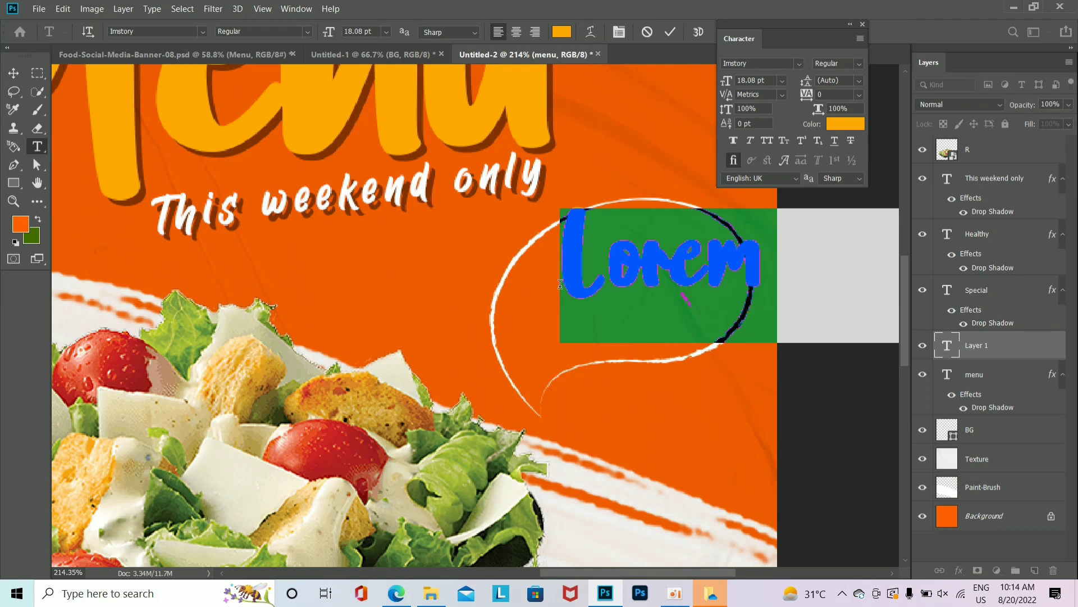
text(up to)
key(BackSpace)
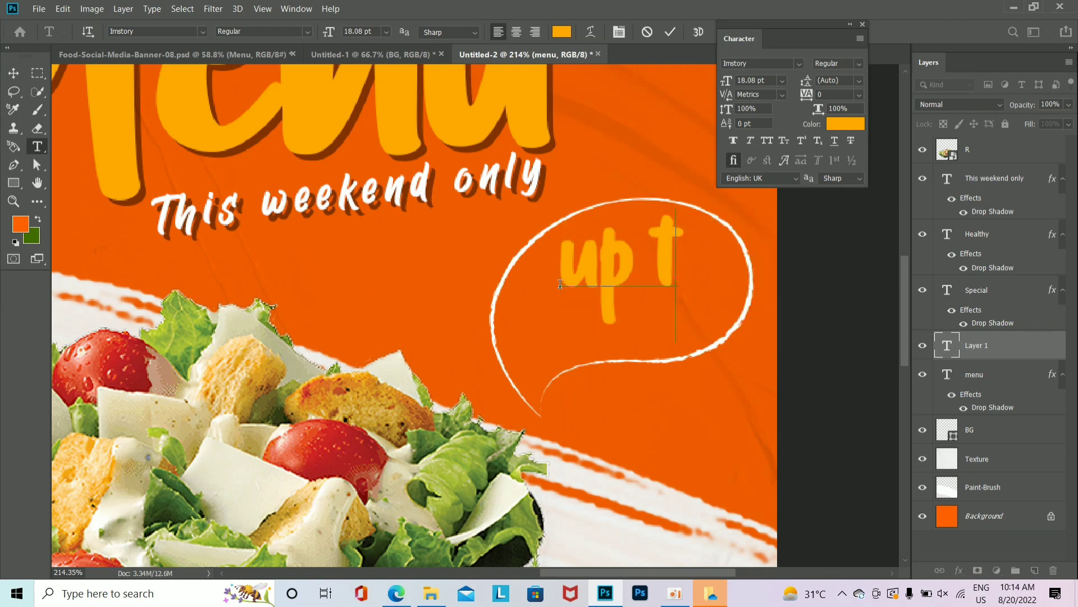
text(o)
key(ctrl+Return)
click(845, 124)
click(666, 296)
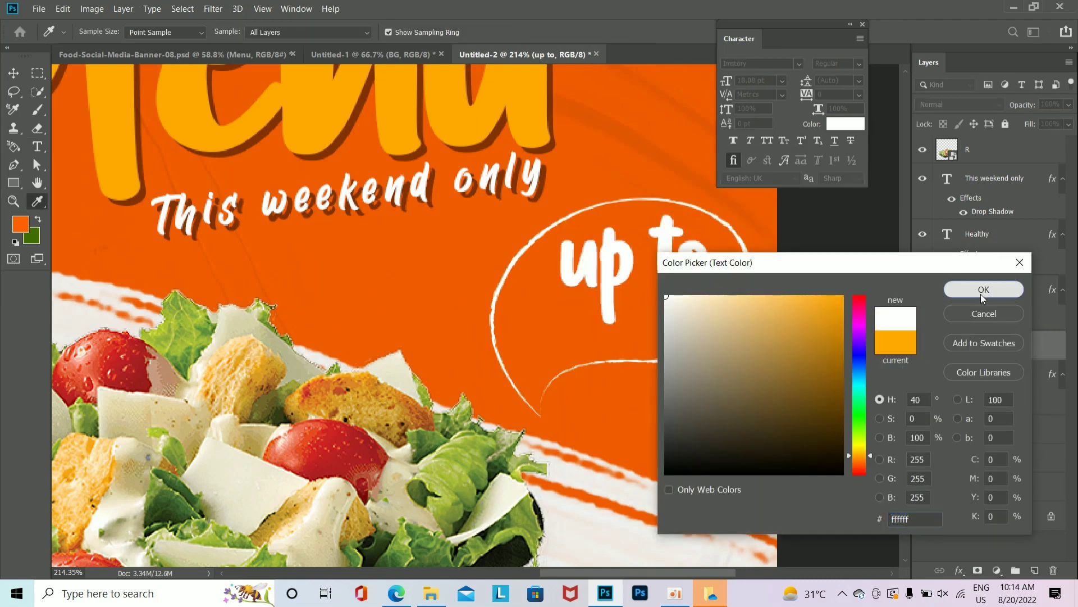
click(982, 290)
Step: Shrink 'up to' to about half size and tilt it into place in the bubble
key(ctrl+t)
drag(715, 339, 668, 295)
drag(624, 239, 555, 315)
key(Return)
Step: Retype the copied line as the 'Save 50%' line, shift it left and down, and colour it yellow
double_click(641, 293)
text(5)
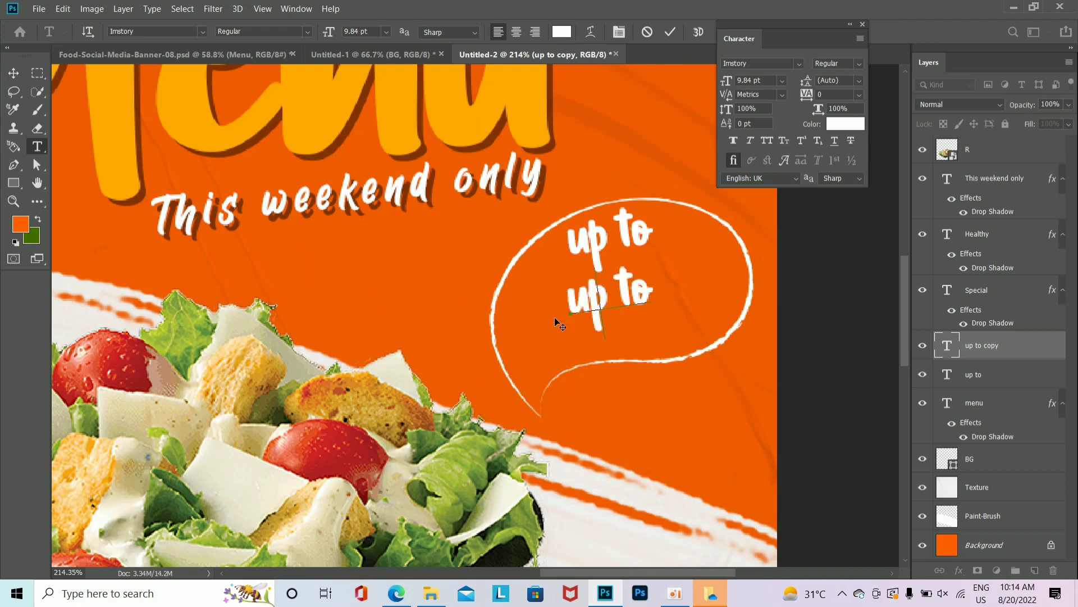
text(ave 50%)
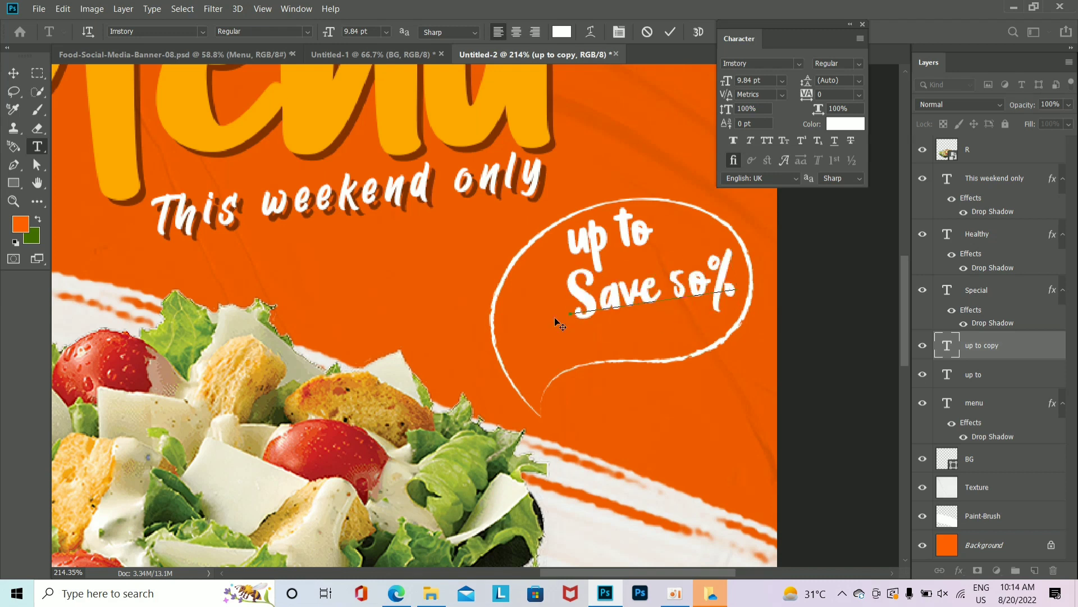
key(ctrl+Return)
drag(638, 298, 603, 305)
click(830, 127)
click(539, 107)
click(973, 292)
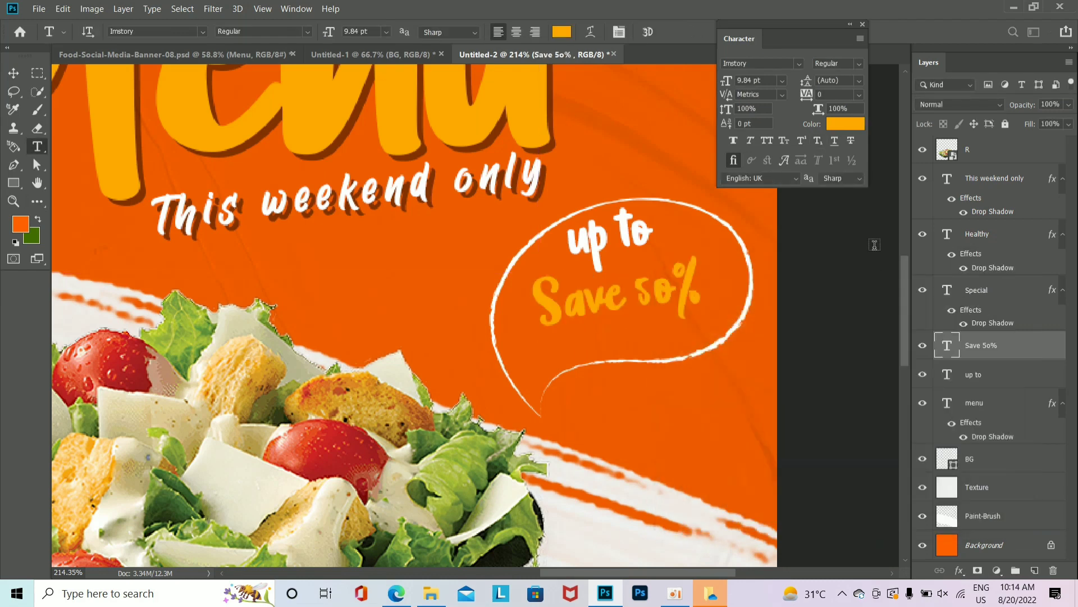
click(849, 124)
drag(855, 453, 859, 447)
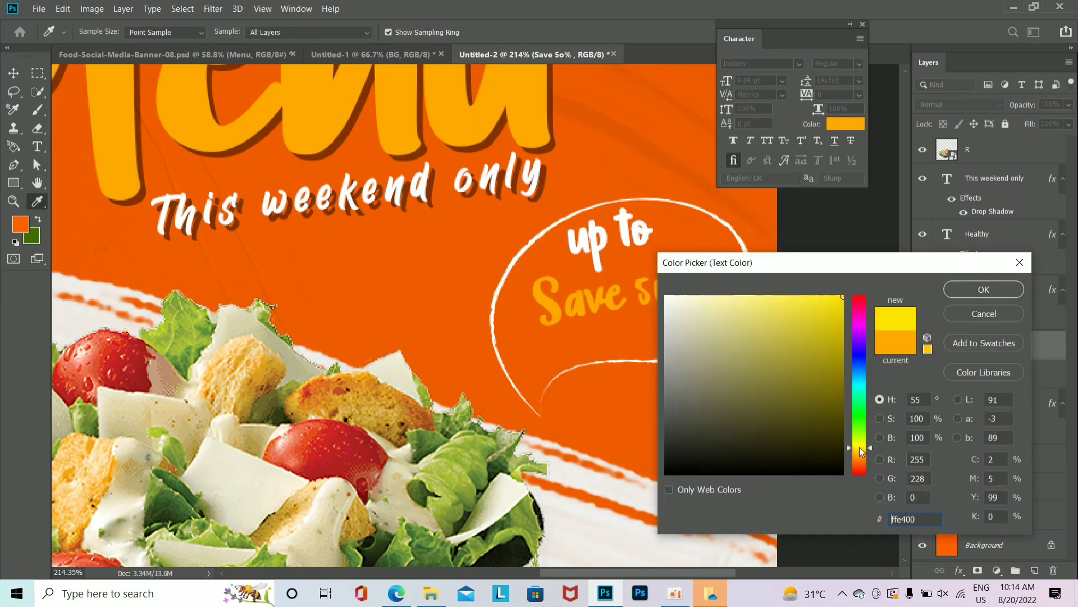
click(968, 286)
Step: Duplicate 'up to' below the Save line, change it to 'off' and nudge it into position
ctrl+alt+drag(631, 230, 667, 323)
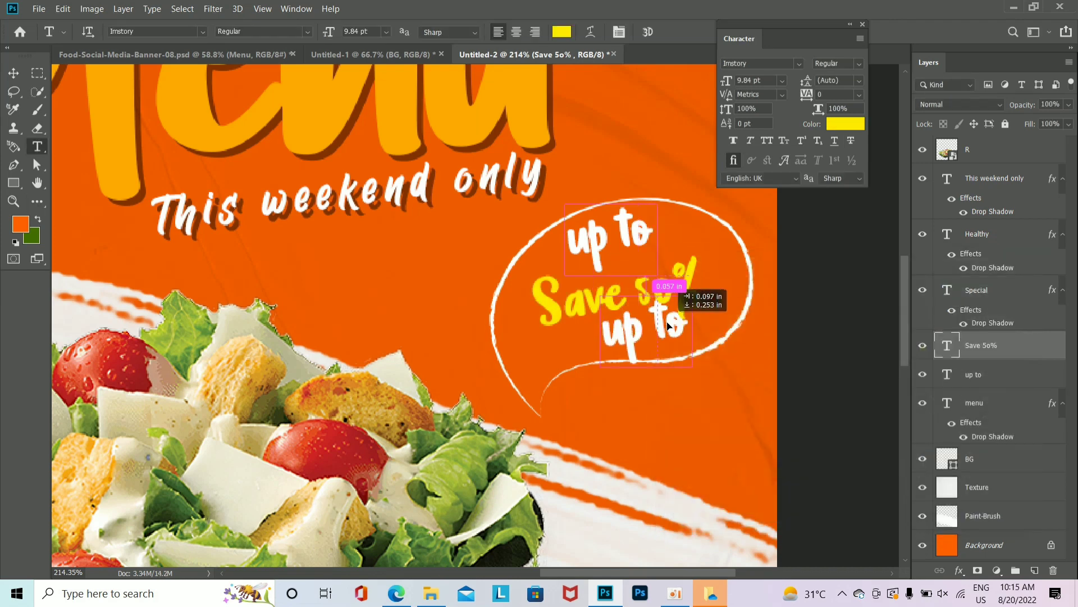
double_click(667, 323)
key(ctrl+Return)
click(621, 332)
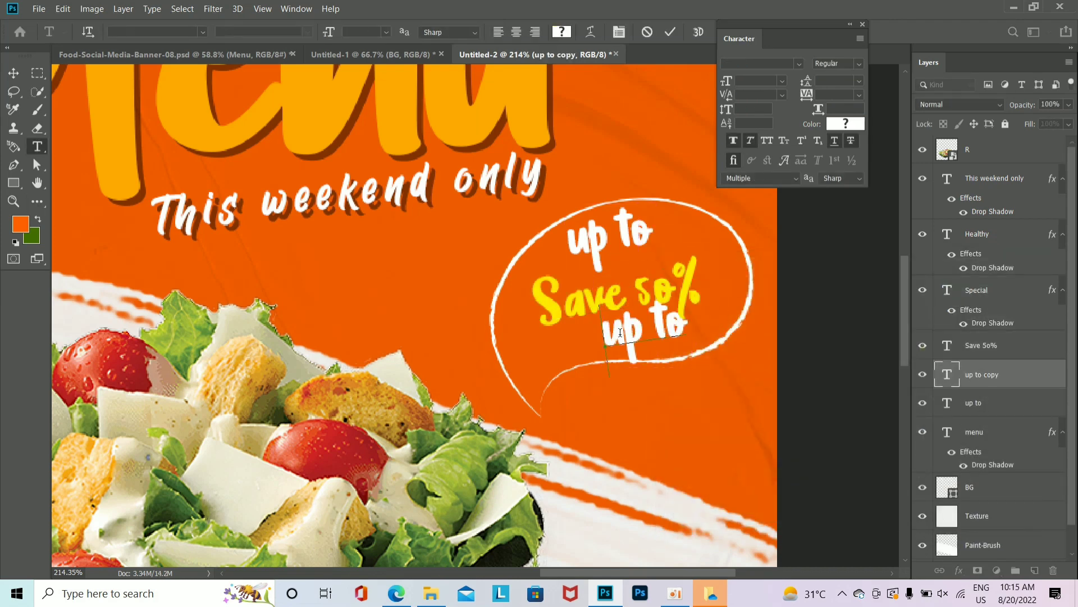
double_click(618, 333)
drag(686, 327, 583, 351)
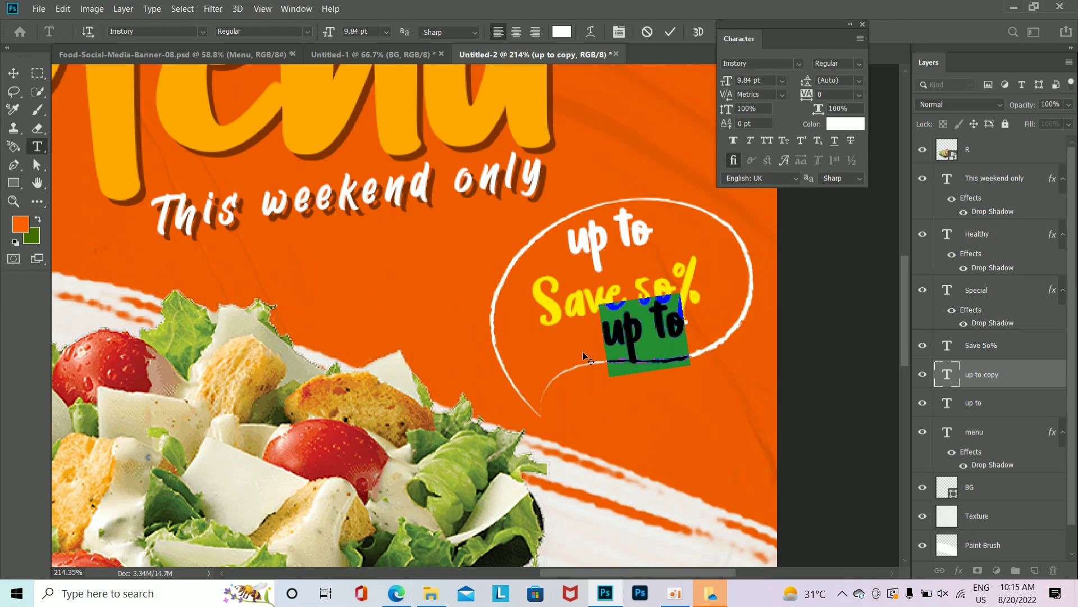
text(of)
key(ctrl+Return)
key(ctrl+shift+Right)
key(ctrl+shift+Right)
key(ctrl+shift+Right)
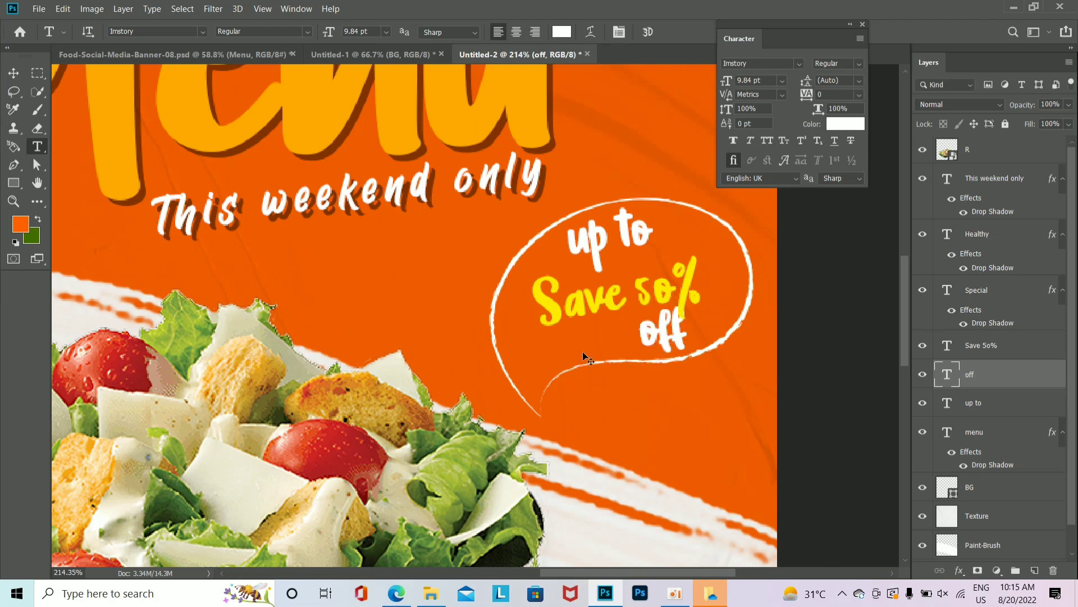
key(ctrl+shift+Up)
key(ctrl+shift+Down)
key(ctrl+shift+Left)
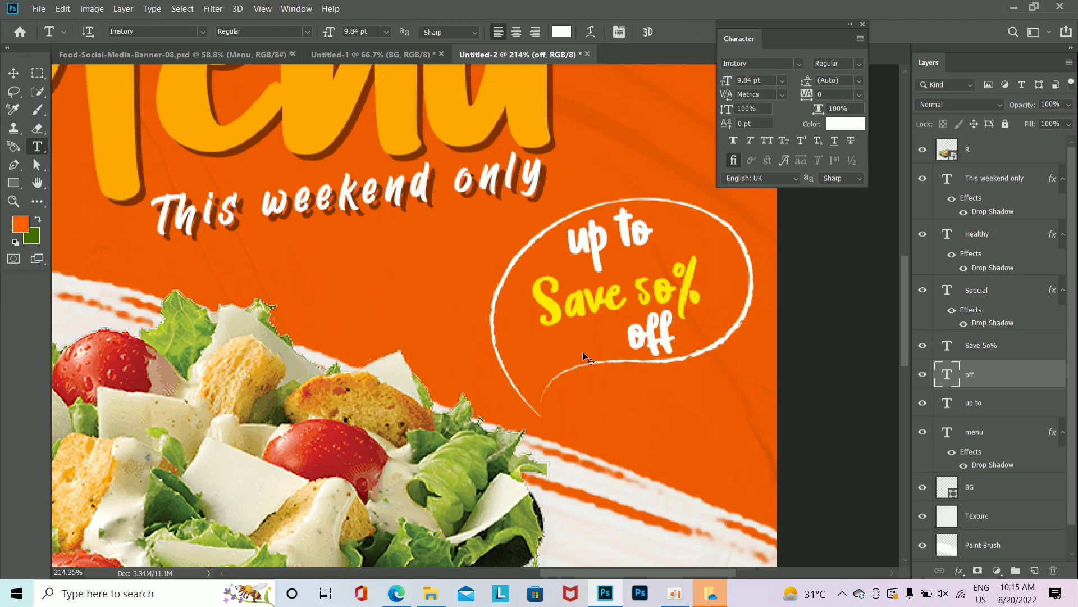
Step: Rotate the 'Save 50%' line about -4° with Free Transform
ctrl+click(668, 304)
key(ctrl+t)
drag(724, 360, 840, 402)
key(Return)
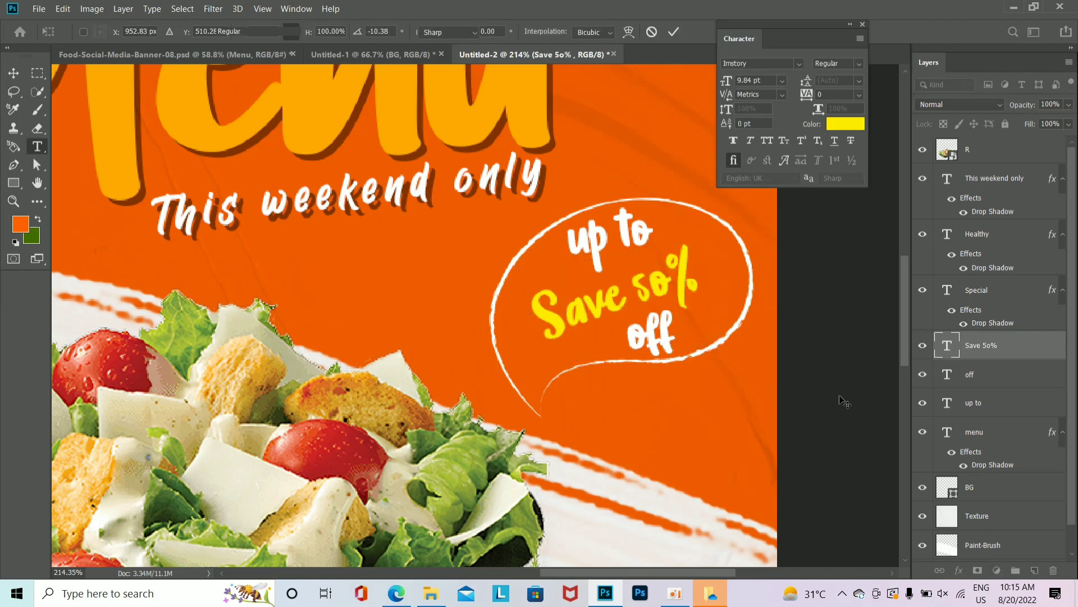
ctrl+click(646, 340)
scroll(657, 273, down, 5)
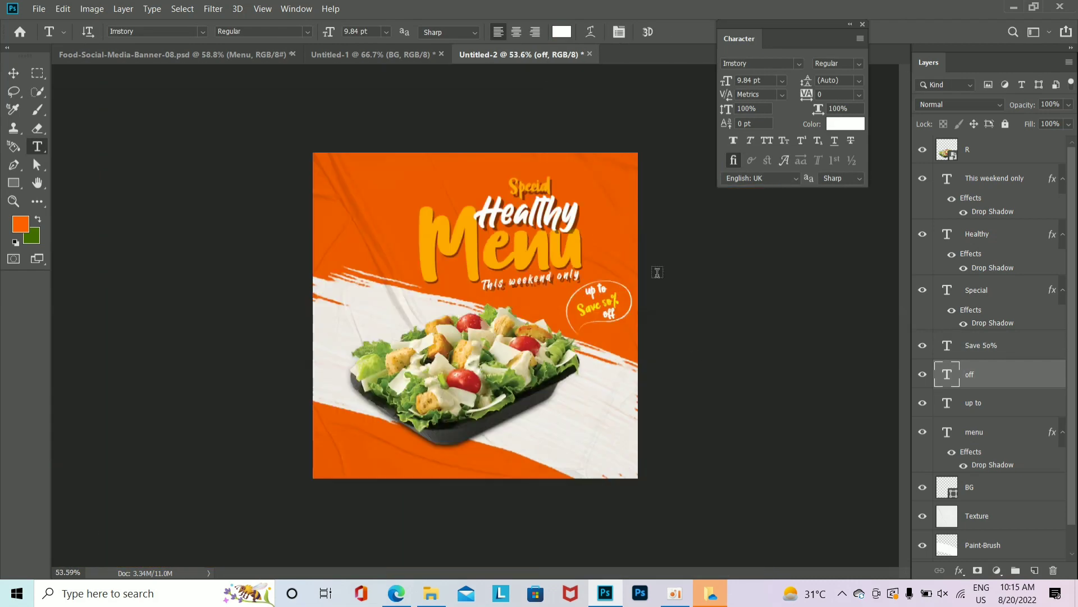
Step: Add '24/7' text below the salad, move it toward the lower right and enlarge it
click(14, 73)
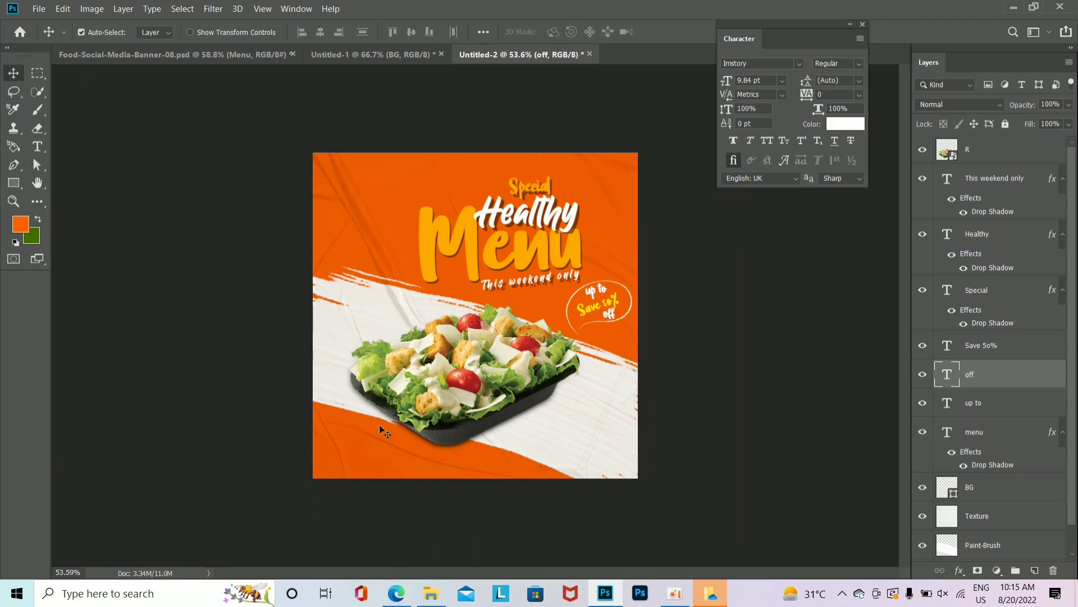
click(37, 146)
scroll(561, 449, up, 4)
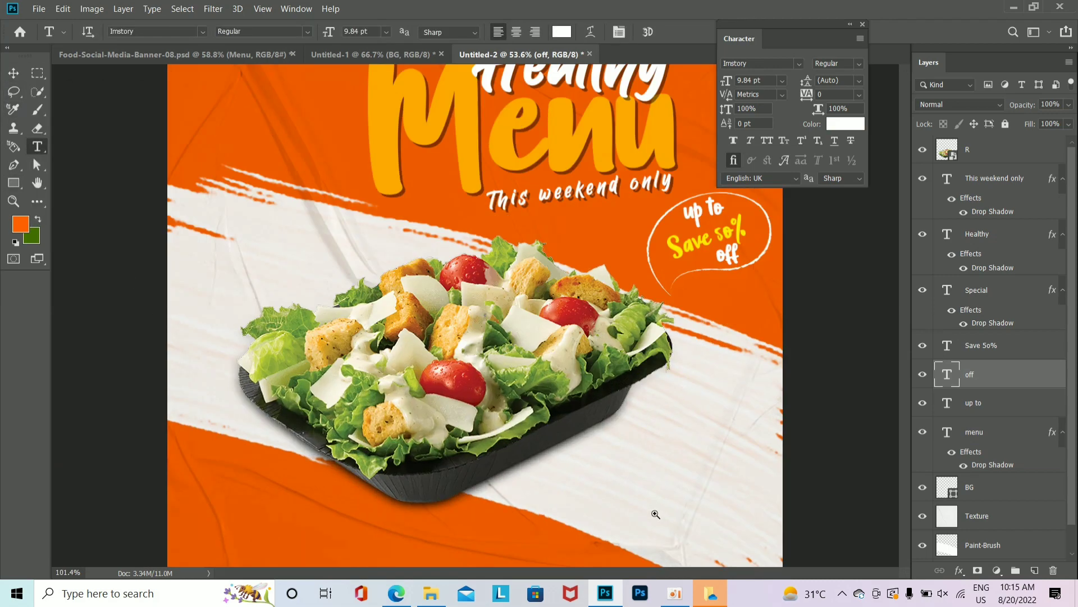
click(555, 421)
text(24)
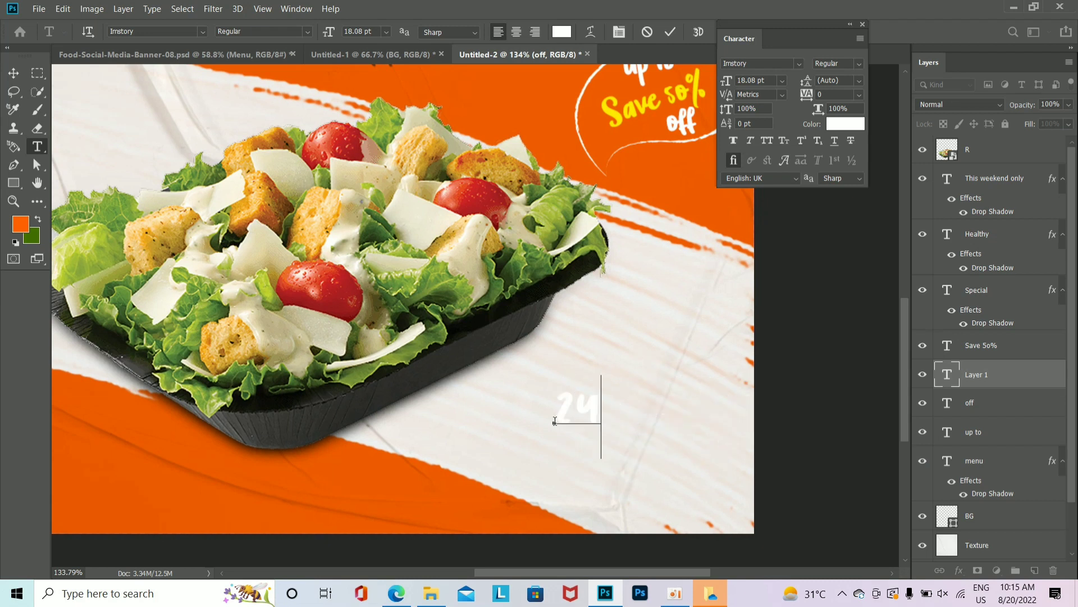
text(/7)
key(ctrl+Return)
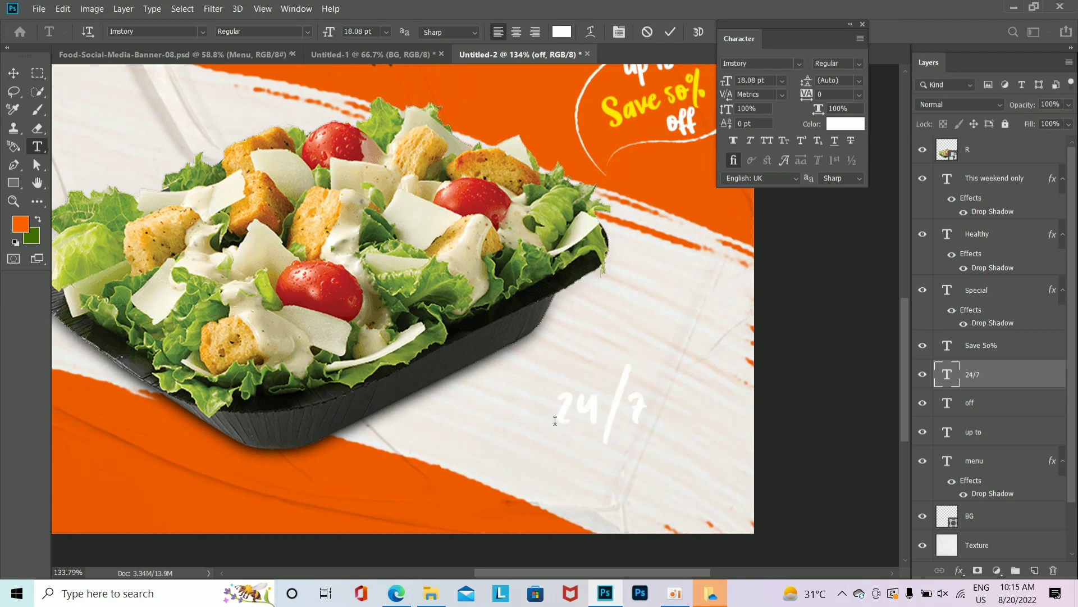
drag(686, 452, 623, 384)
drag(582, 347, 637, 373)
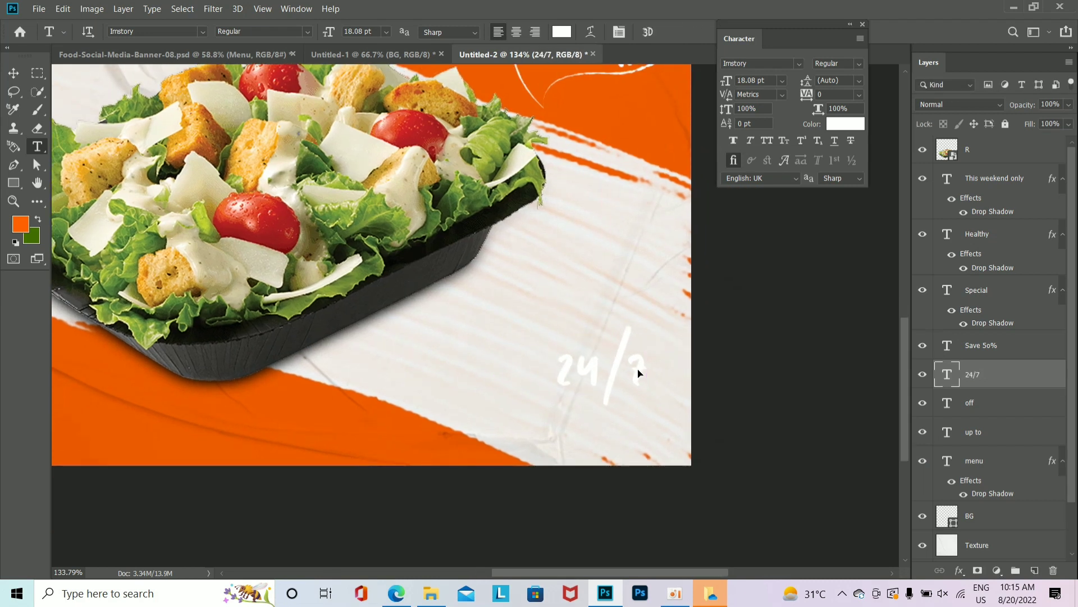
drag(650, 414, 662, 433)
Step: Duplicate it as black 'Home Delivery' text, scaled to about a third, beneath 24/7
drag(638, 387, 636, 444)
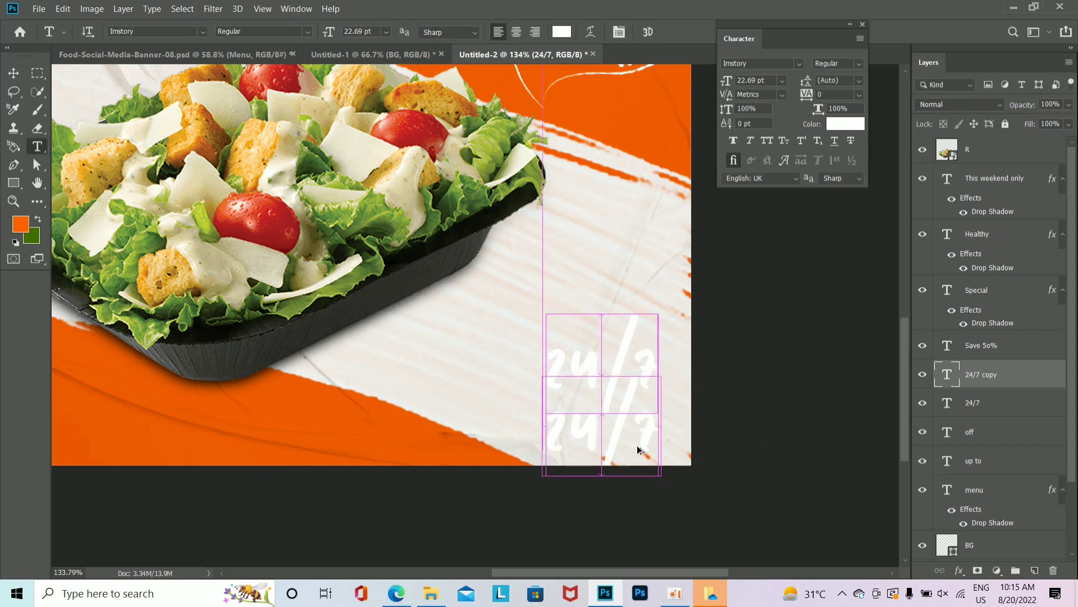
double_click(637, 444)
text(Home)
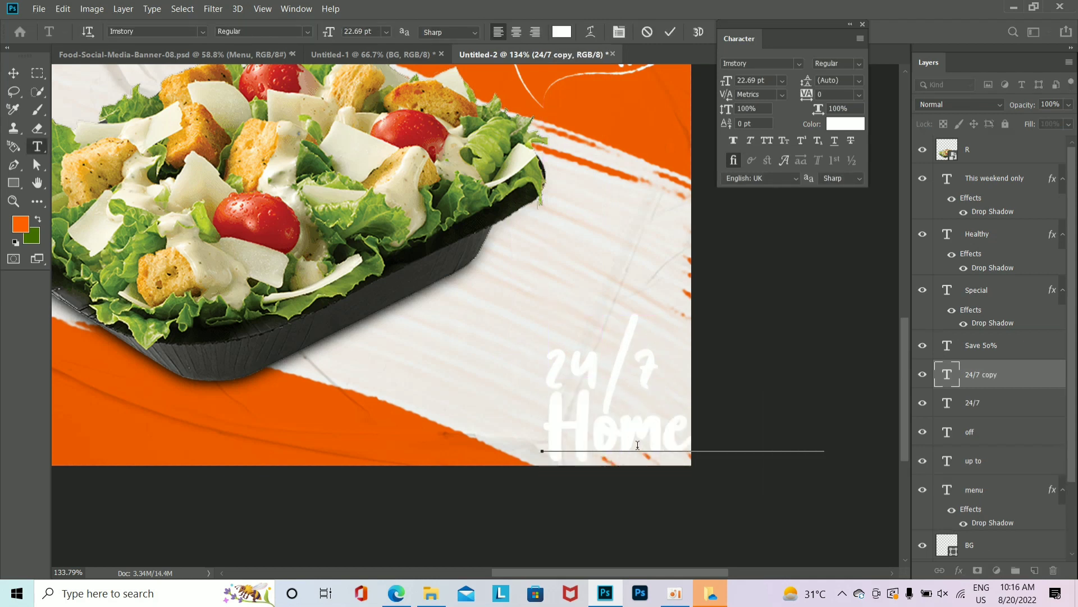
key(ctrl+Return)
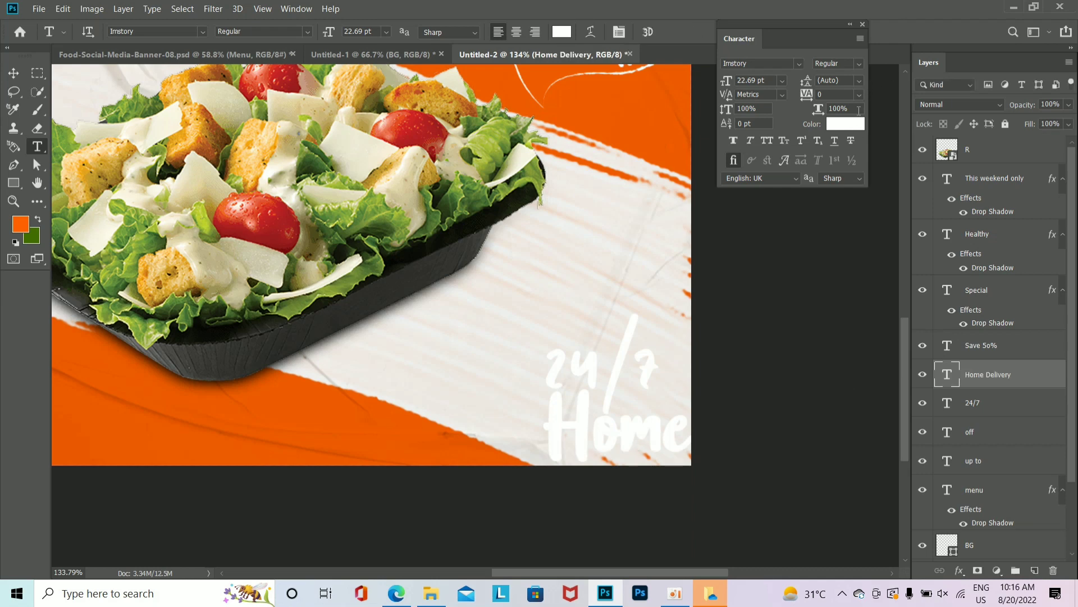
click(850, 126)
click(706, 473)
click(956, 289)
key(ctrl+t)
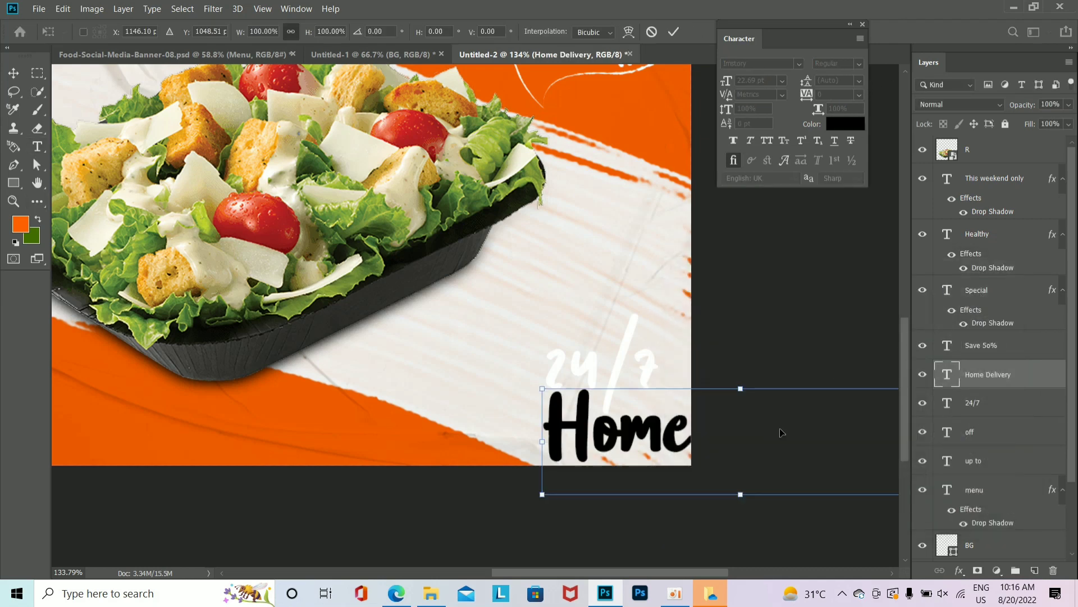
drag(542, 441, 681, 441)
drag(811, 433, 358, 438)
drag(486, 448, 626, 429)
click(797, 409)
Step: Recolour the '24/7' text yellow-orange
double_click(646, 367)
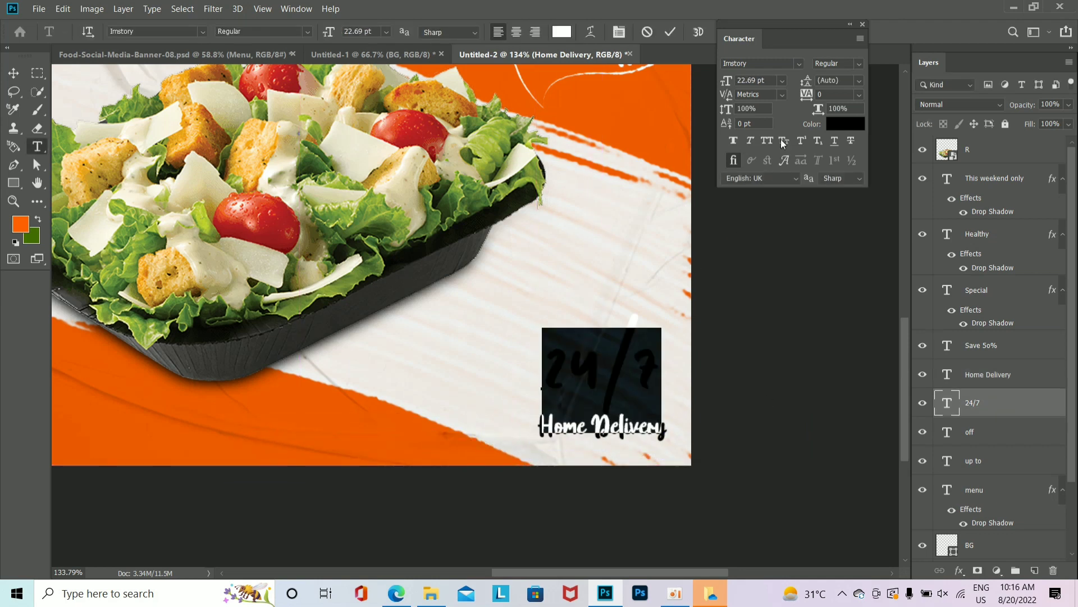
click(845, 124)
mouse_move(860, 469)
mouse_down()
mouse_move(861, 442)
mouse_move(861, 456)
mouse_up()
click(840, 298)
click(982, 291)
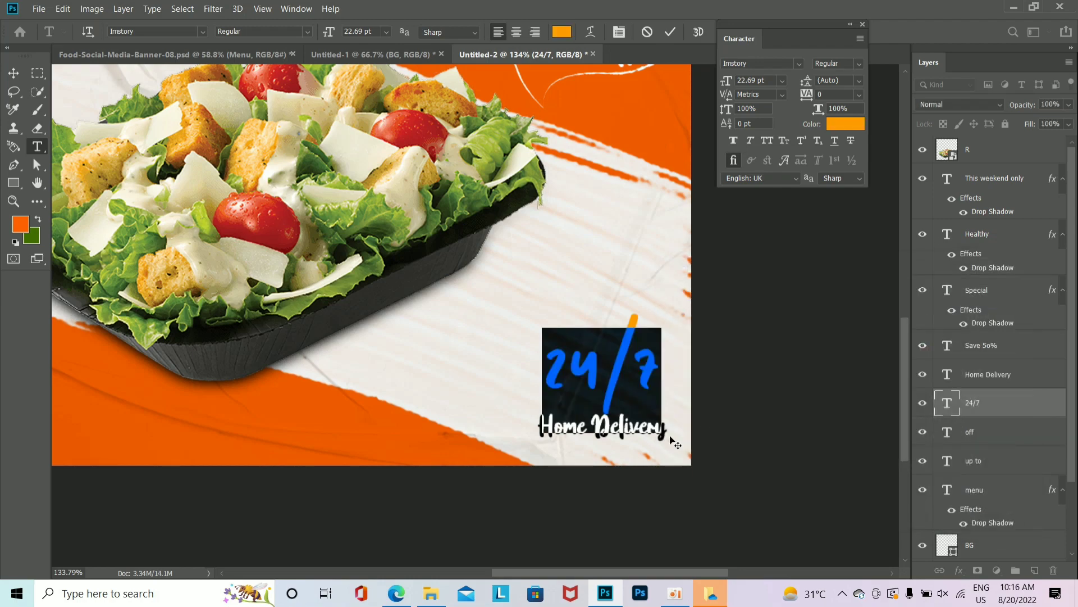
click(777, 456)
drag(777, 456, 738, 453)
drag(630, 426, 699, 470)
drag(699, 470, 610, 421)
click(681, 393)
key(ctrl+Return)
Step: Shrink '24/7' to about 81% toward the corner, then nudge the salad photo right and down
key(ctrl+t)
drag(765, 468, 709, 452)
click(880, 469)
drag(779, 498, 728, 490)
drag(523, 417, 532, 420)
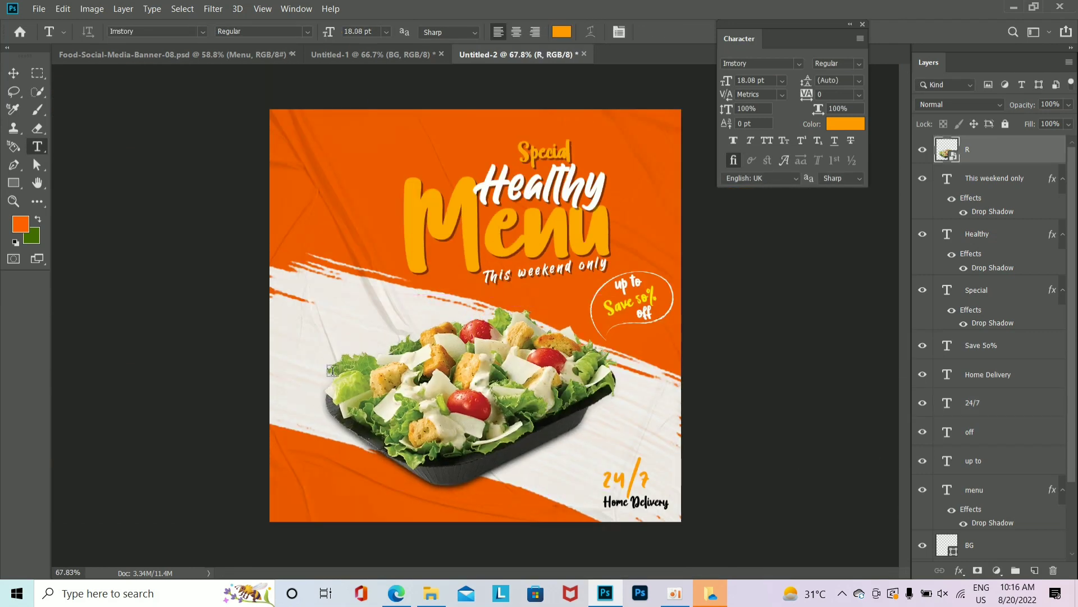
Step: Draw a 257x60 px rounded rectangle in the banner's lower-left corner
right_click(9, 187)
click(62, 208)
mouse_move(272, 466)
mouse_down()
mouse_move(376, 483)
mouse_move(368, 488)
mouse_up()
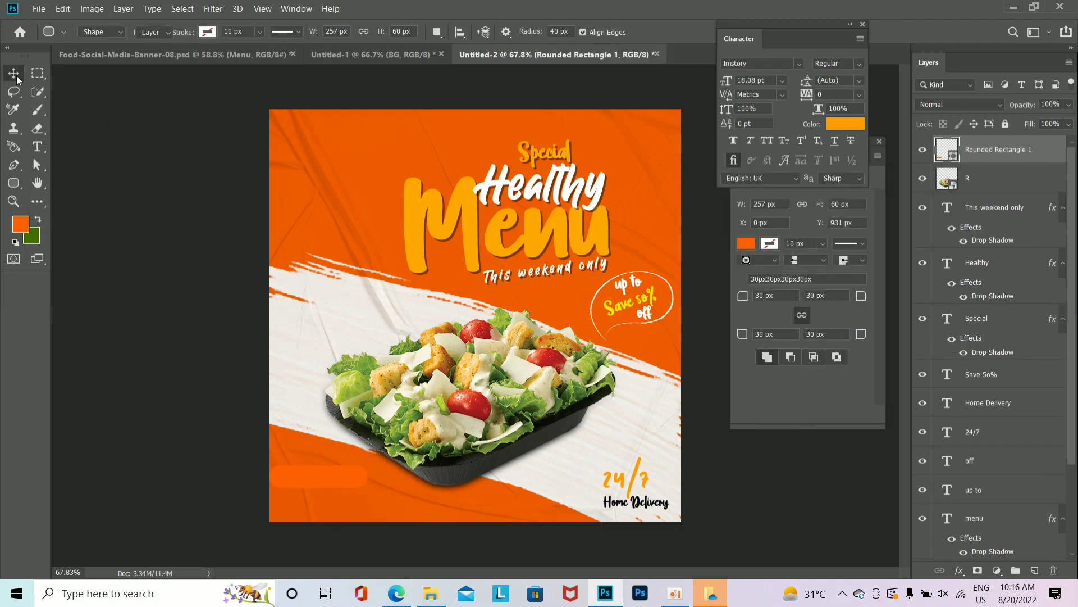
click(16, 75)
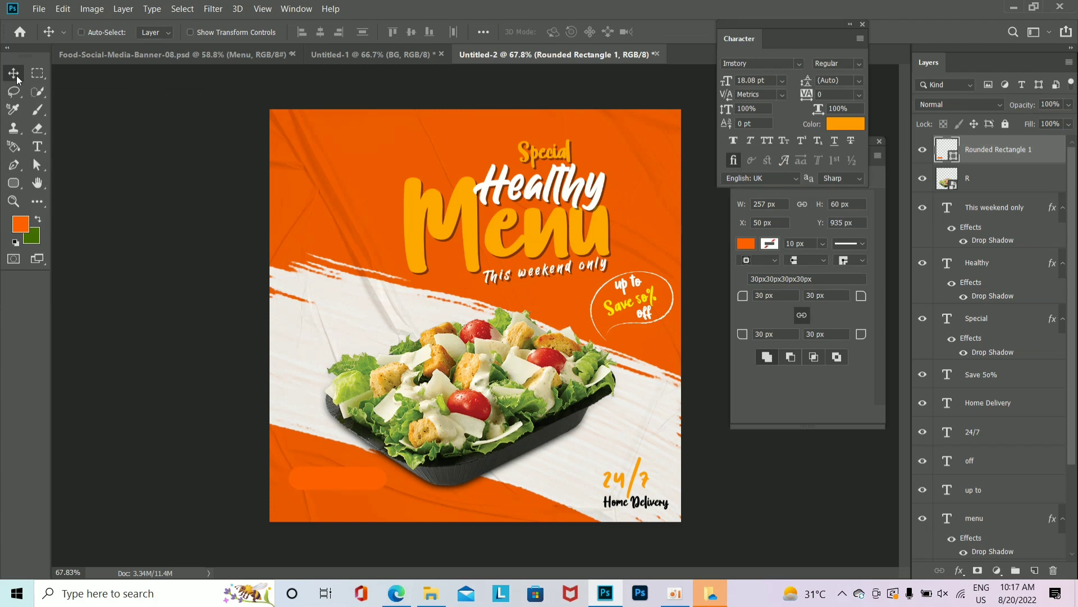
click(879, 141)
Step: Fill the rounded rectangle with the amber sampled from the Menu headline
key(u)
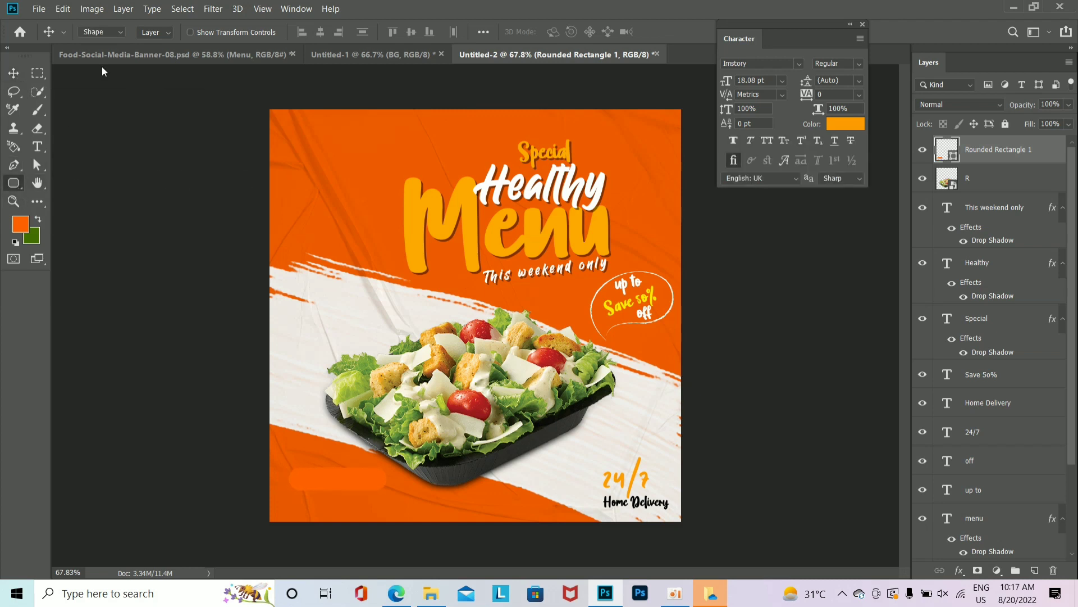
click(157, 32)
click(221, 60)
click(471, 222)
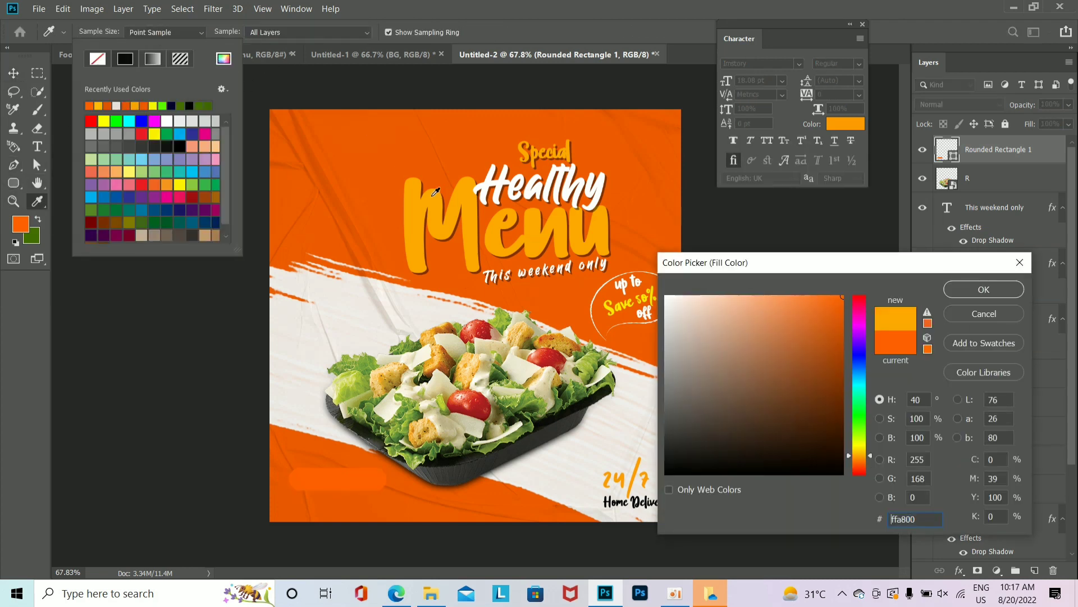
click(983, 290)
click(17, 76)
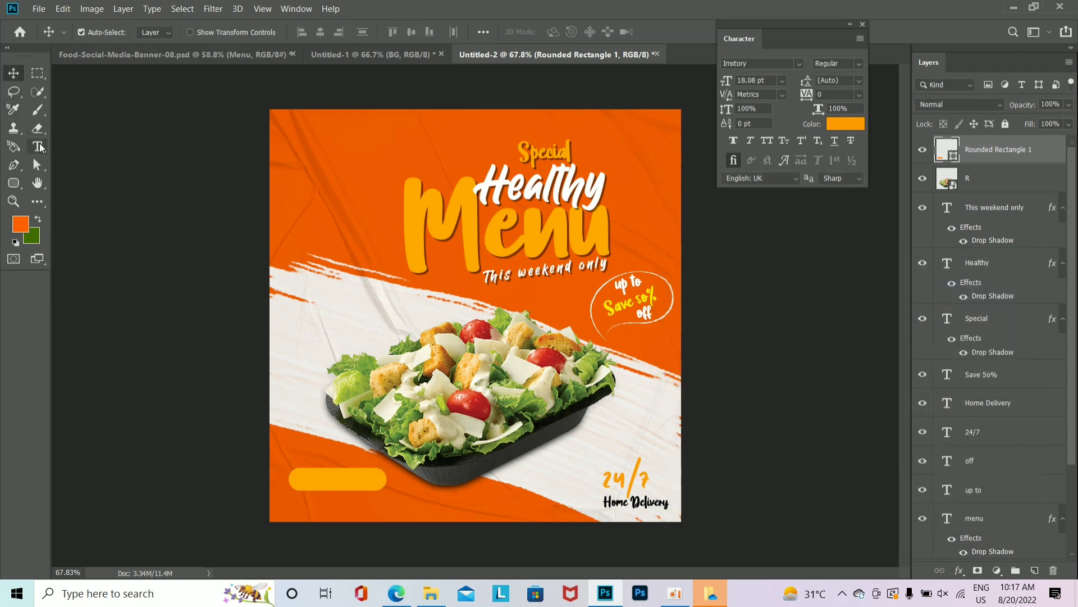
click(37, 146)
Step: Add 'order now' text in All Caps, black, Montserrat Bold
click(324, 152)
text(or)
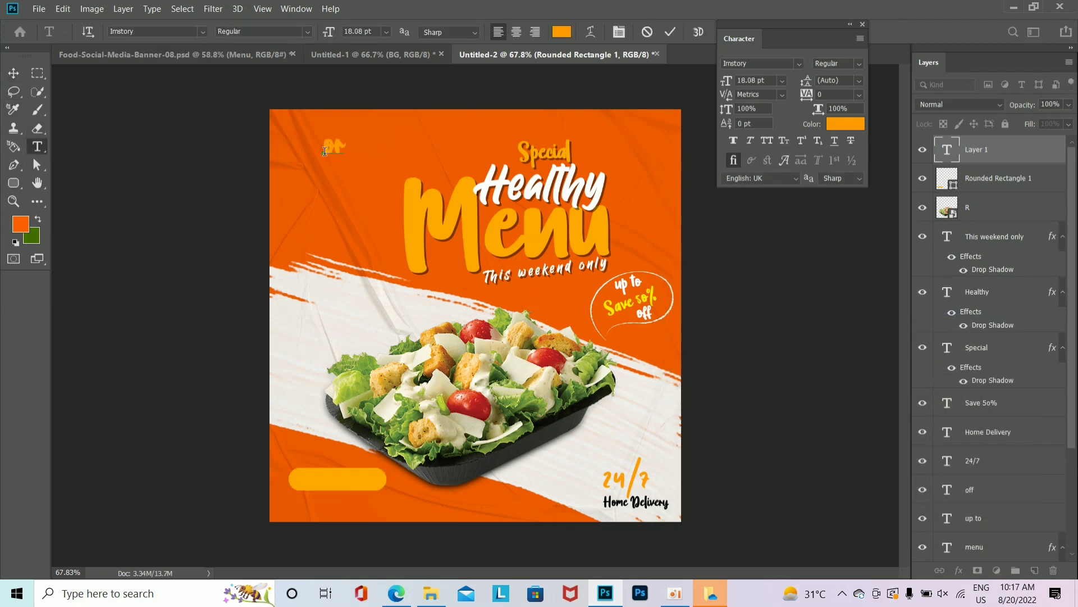
text(der now)
click(293, 140)
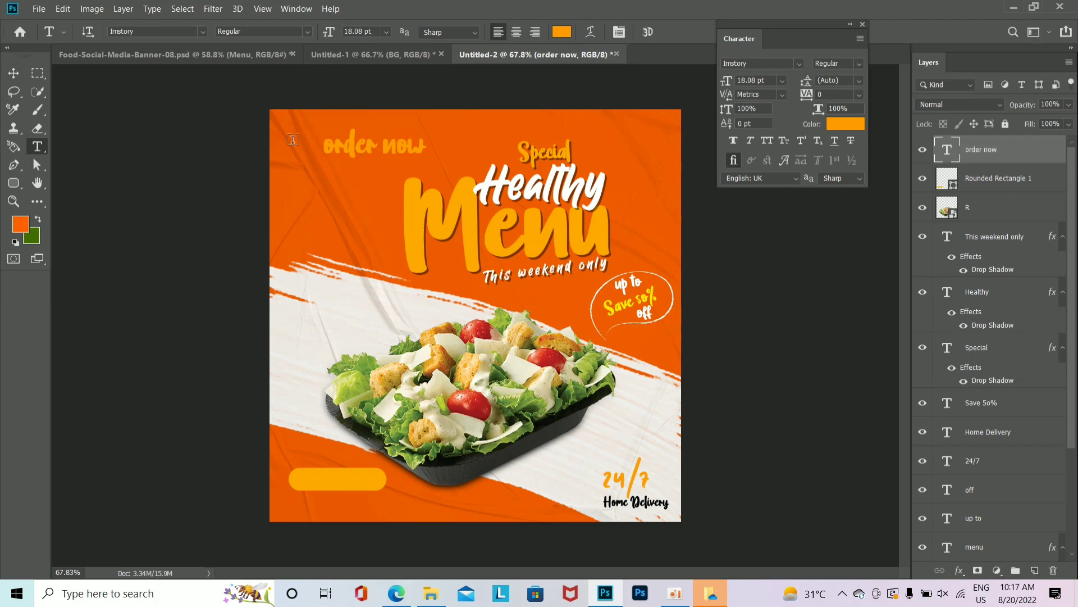
click(767, 141)
click(849, 124)
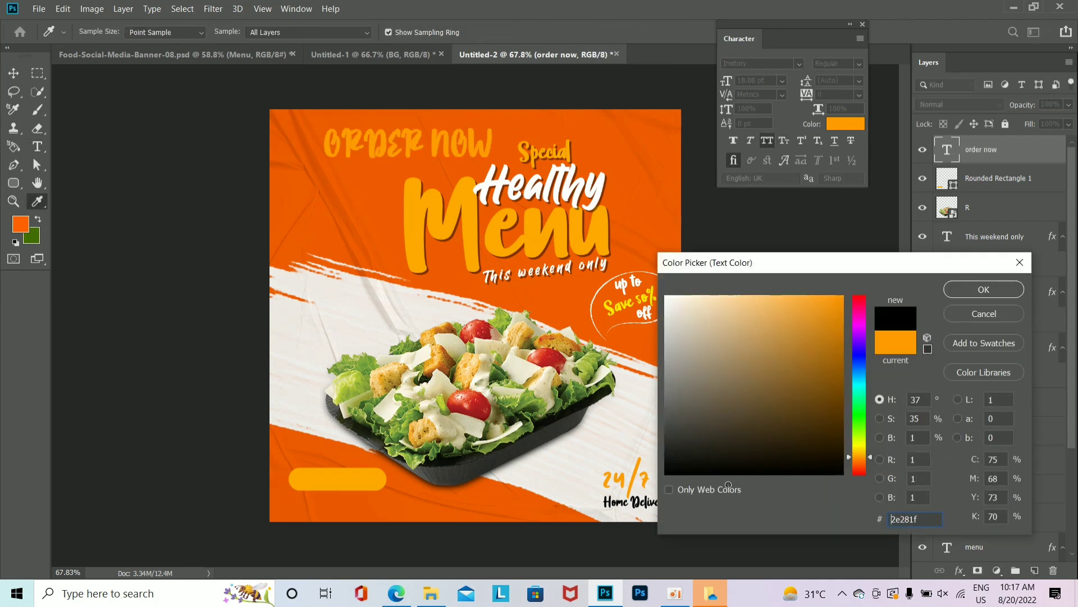
click(729, 474)
click(982, 295)
click(799, 64)
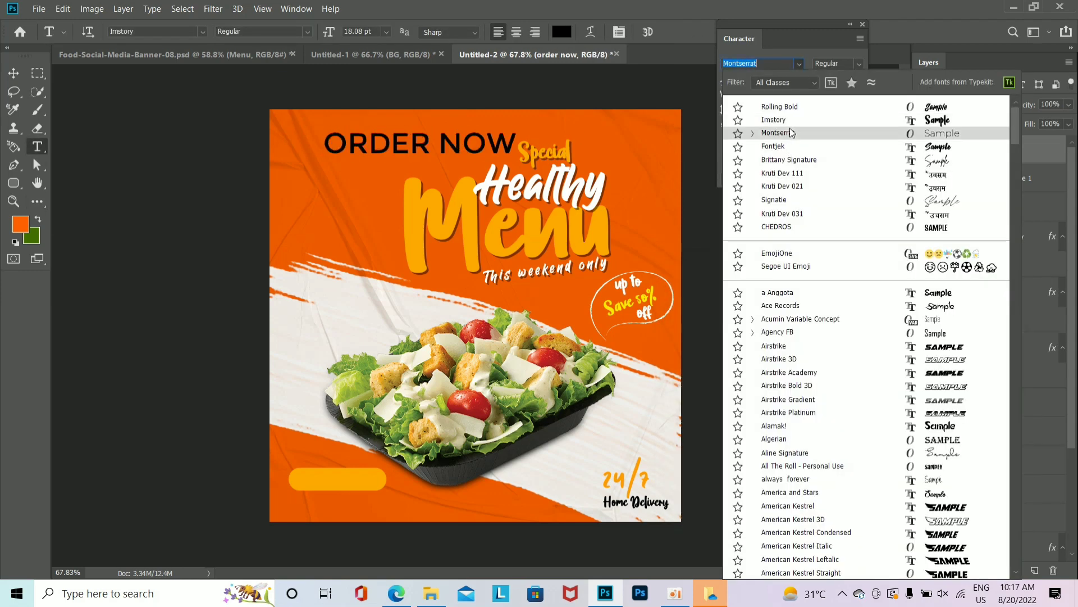
click(790, 132)
click(857, 69)
click(837, 156)
Step: Scale the ORDER NOW text down and place it inside the amber pill
key(ctrl+t)
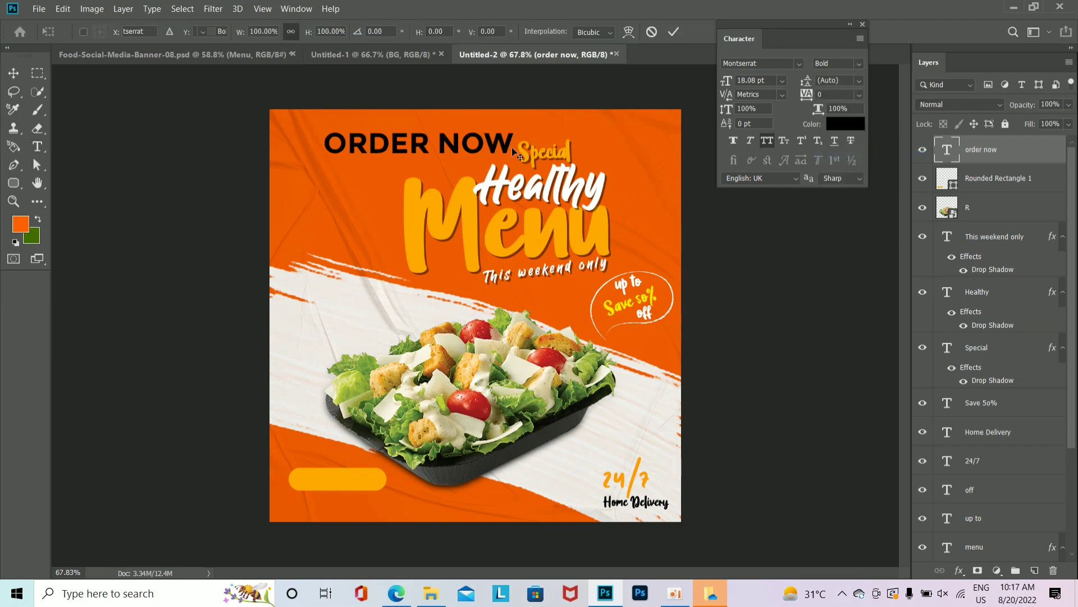
drag(512, 147, 432, 144)
drag(397, 144, 353, 484)
scroll(382, 508, up, 6)
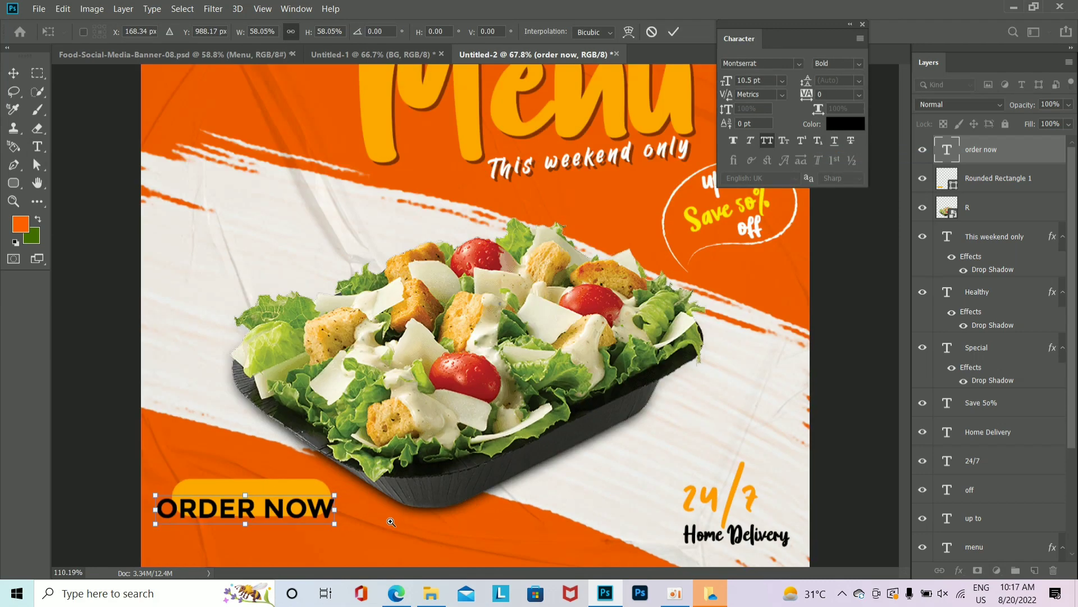
drag(629, 461, 494, 429)
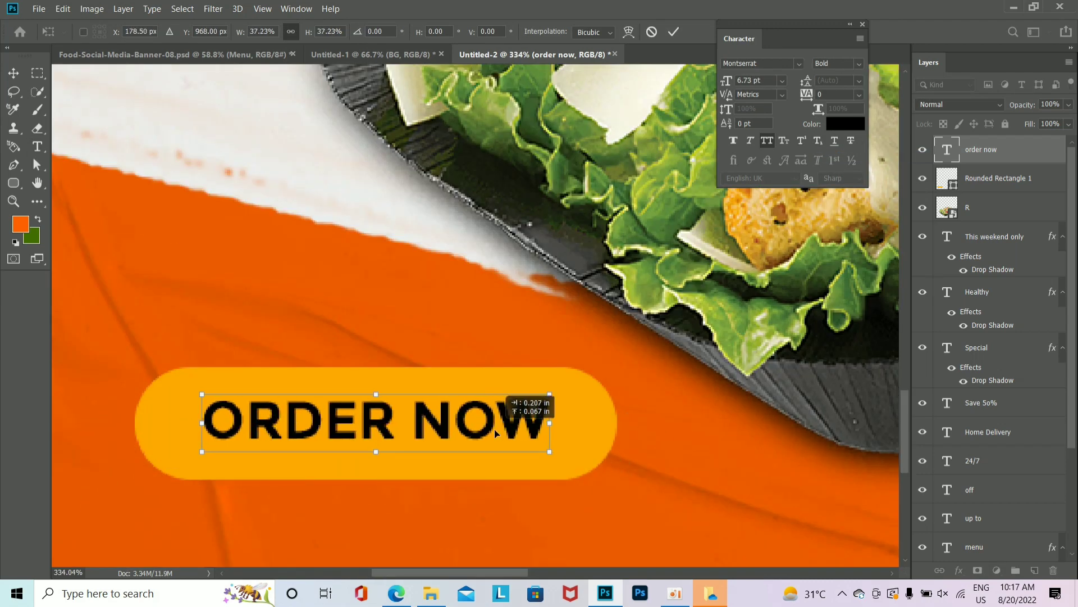
key(Return)
Step: Align ORDER NOW's horizontal centre with the pill shape
ctrl+click(1058, 181)
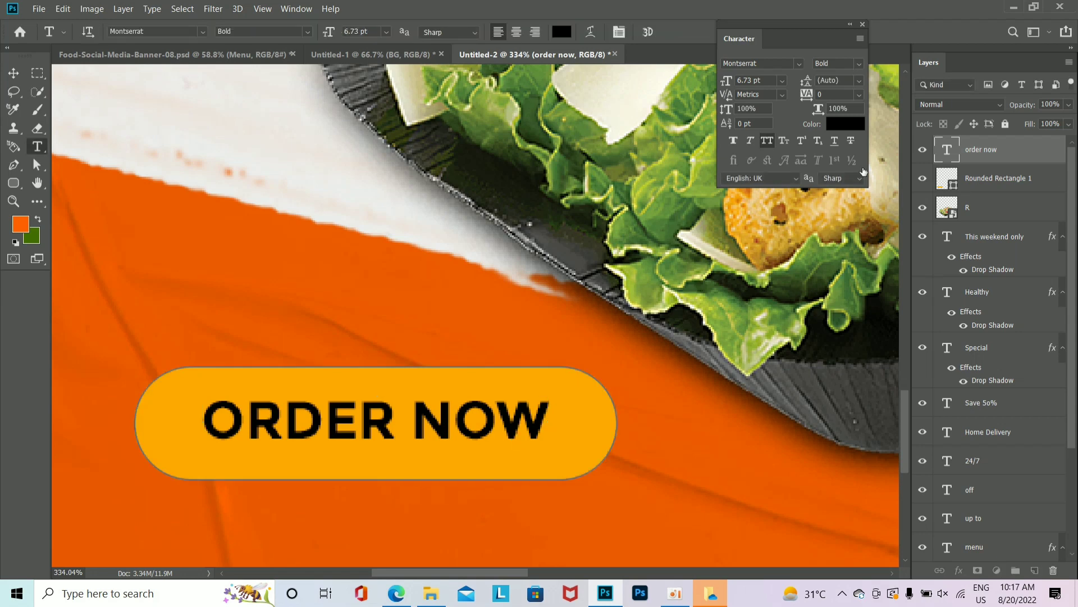
click(13, 74)
click(319, 34)
scroll(590, 441, down, 5)
scroll(337, 404, up, 4)
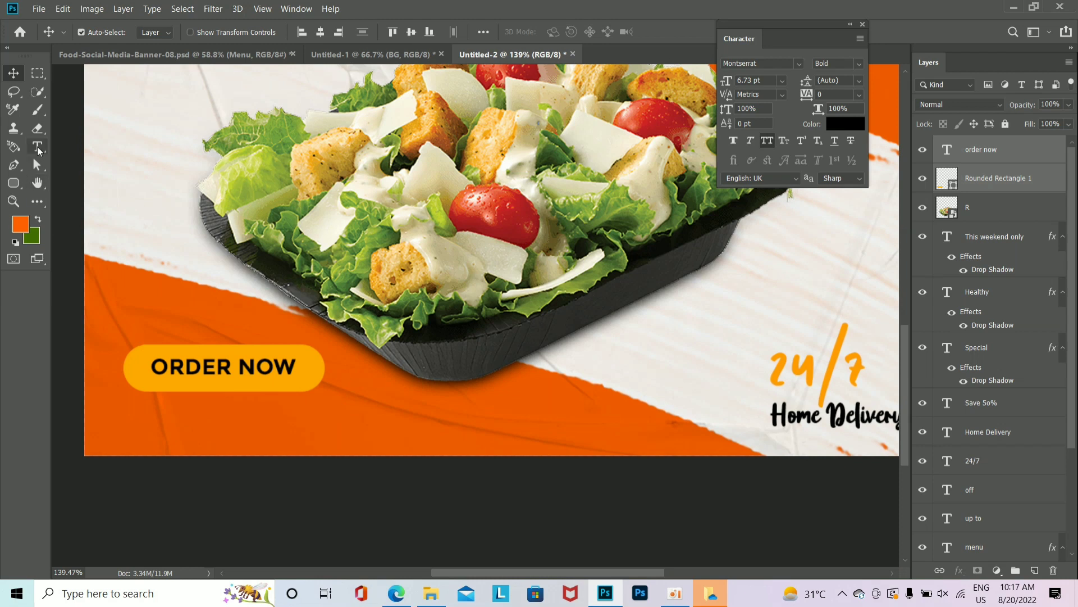
click(37, 147)
click(152, 418)
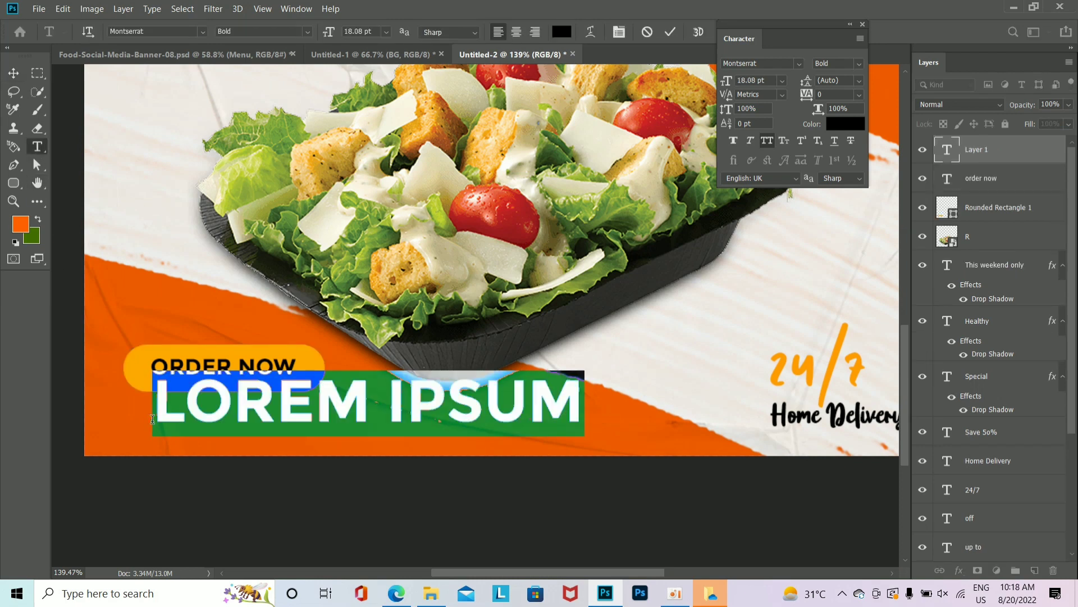
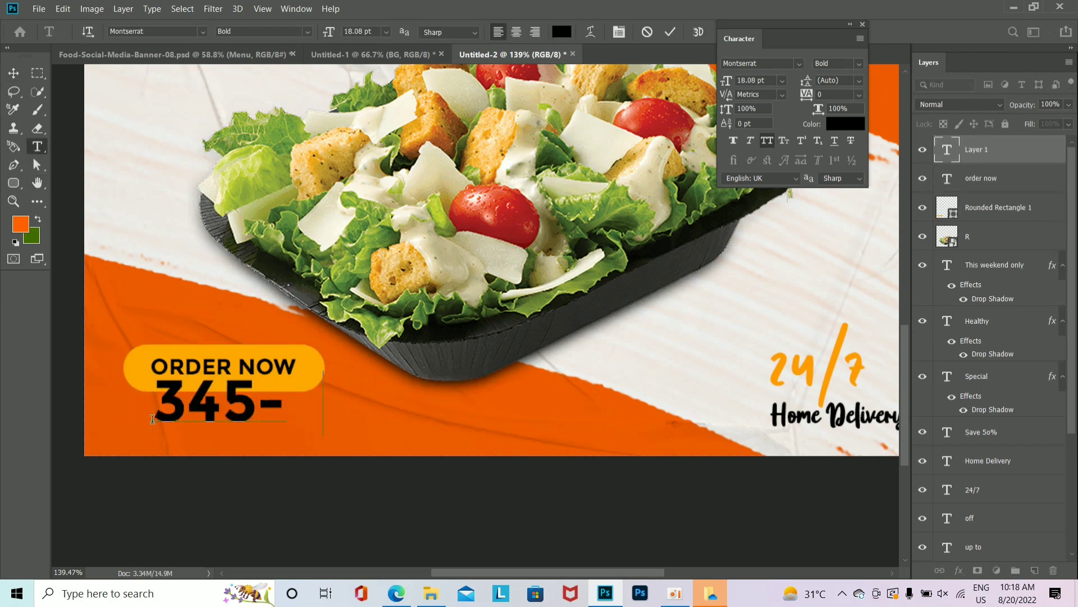
key(ctrl+Return)
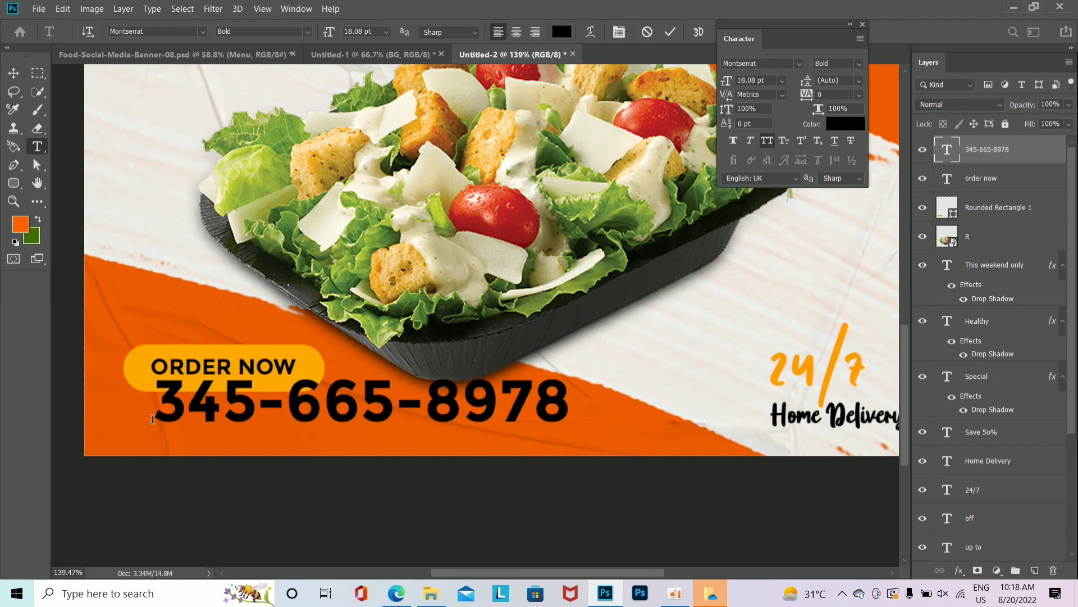
click(841, 126)
text(ffffff)
click(984, 289)
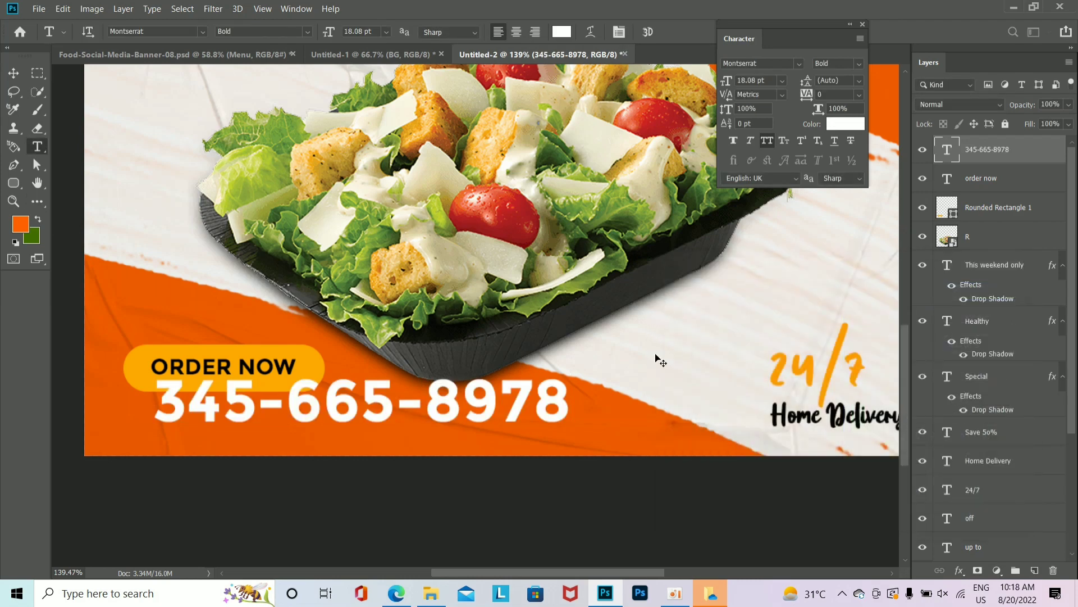
Step: Shrink the phone number to about 41%, nudge it into place, and make it ExtraBold
key(ctrl+t)
drag(571, 426, 347, 421)
key(Return)
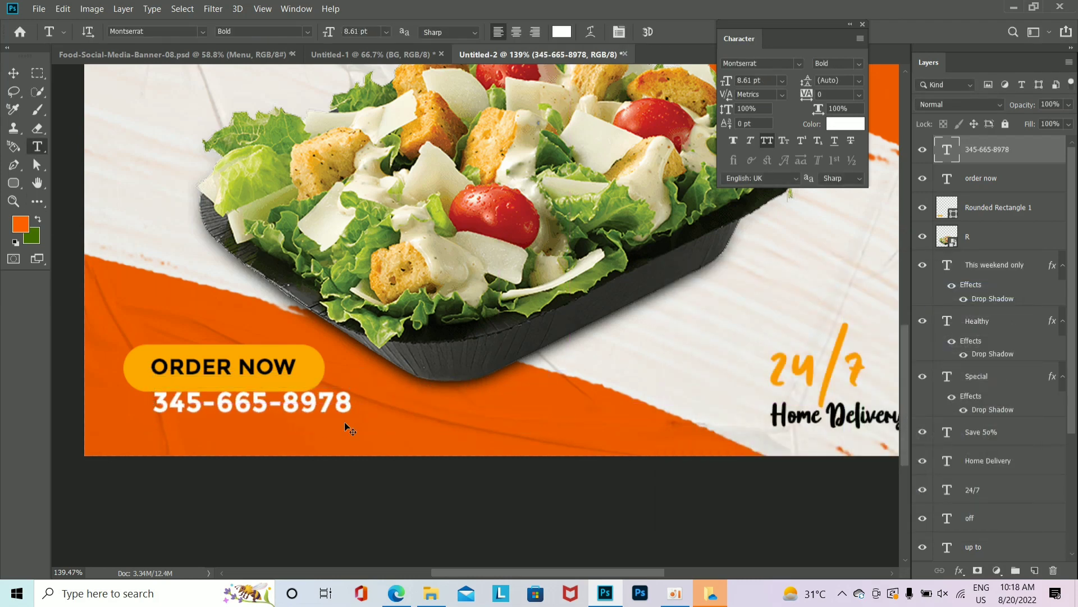
key(ctrl+shift+Down)
key(ctrl+shift+Left)
key(ctrl+shift+Left)
key(ctrl+shift+Left)
key(ctrl+shift+Left)
key(ctrl+shift+Right)
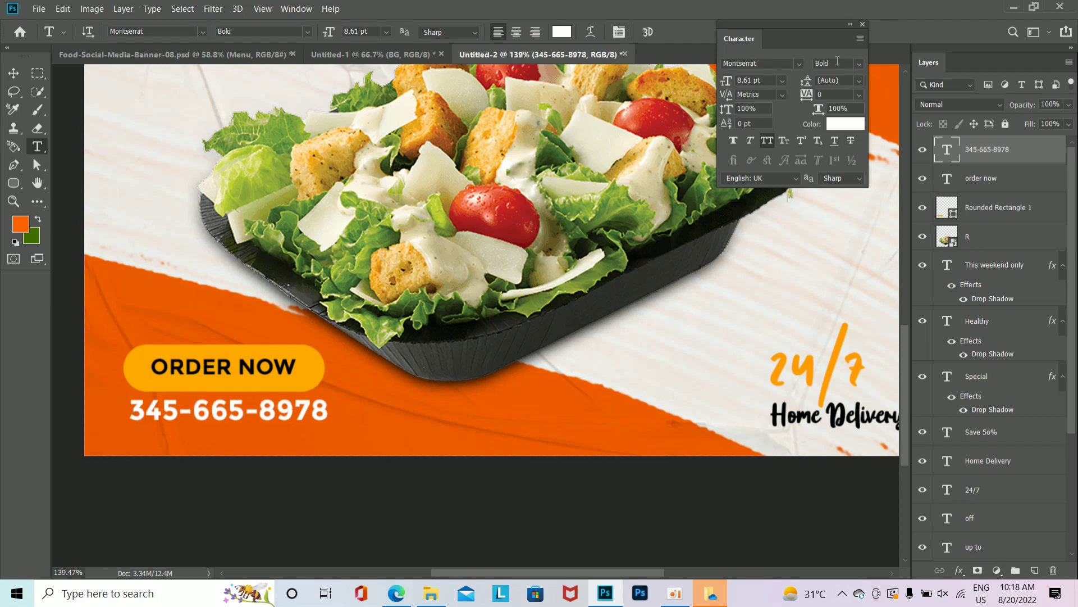
click(838, 61)
click(833, 176)
Step: Shrink the ORDER NOW button shape slightly around its centre
ctrl+click(317, 384)
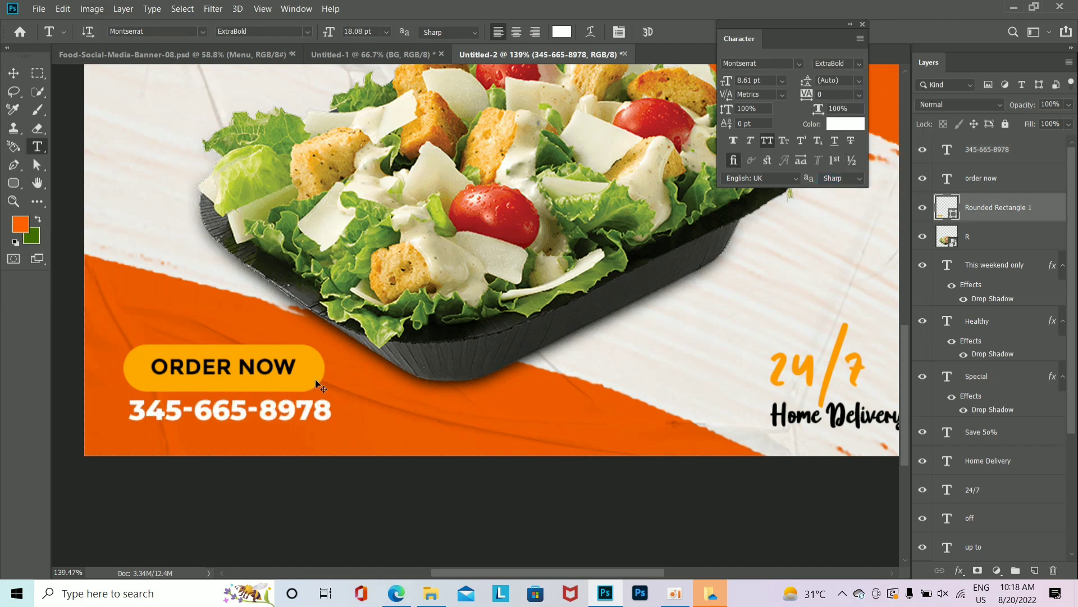
key(ctrl+t)
drag(326, 392, 311, 386)
key(Return)
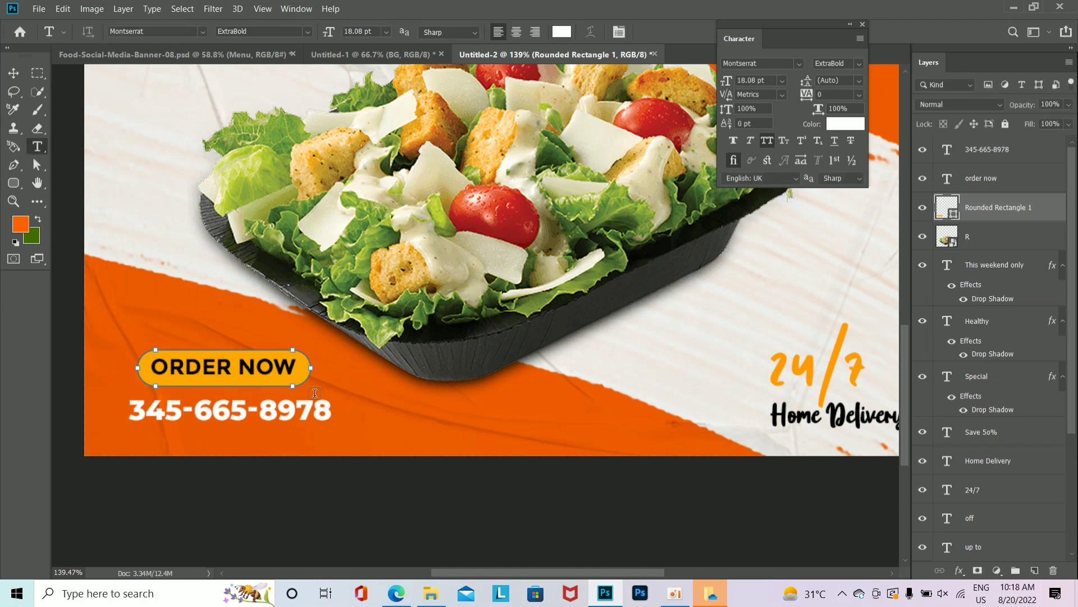
click(305, 419)
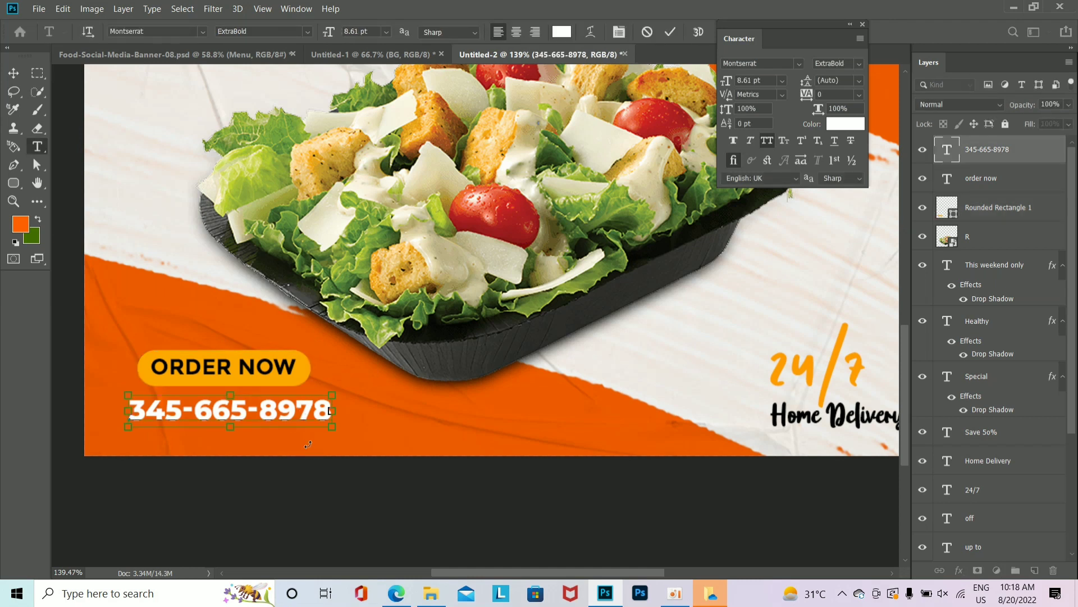
key(ctrl+a)
key(ctrl+Return)
key(ctrl+j)
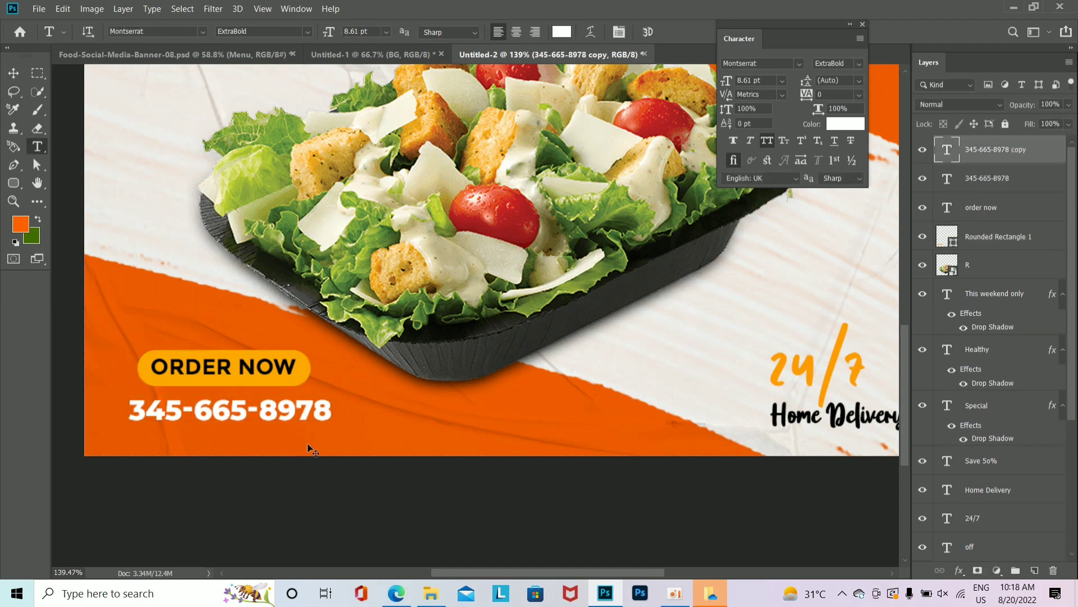
key(ctrl+shift+Down)
key(ctrl+shift+Down)
key(ctrl+shift+Down)
click(350, 428)
key(ctrl+a)
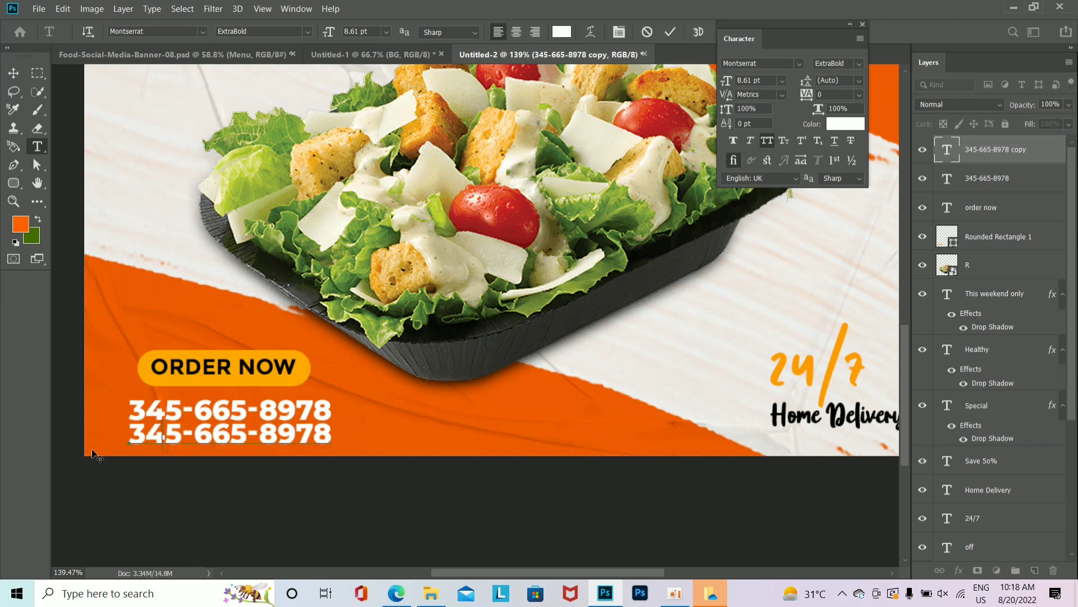
text(WWW.ONLINEFOOD.IN)
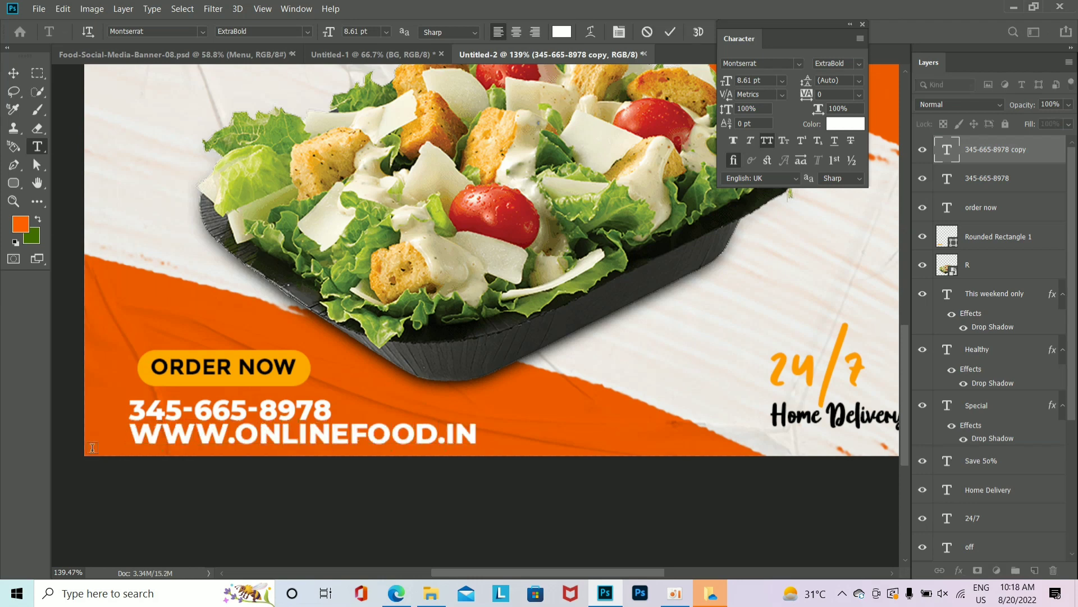
key(ctrl+Return)
Step: Shrink the website text to about 36%, set it to Medium weight, and nudge it into place
key(ctrl+t)
drag(478, 446, 257, 441)
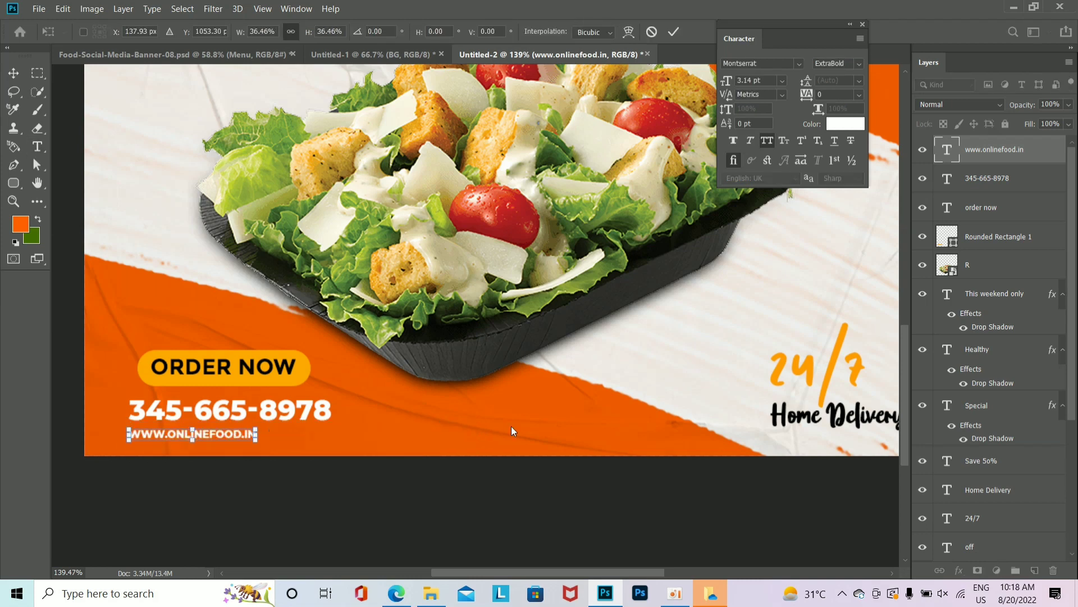
key(Return)
click(837, 63)
click(837, 116)
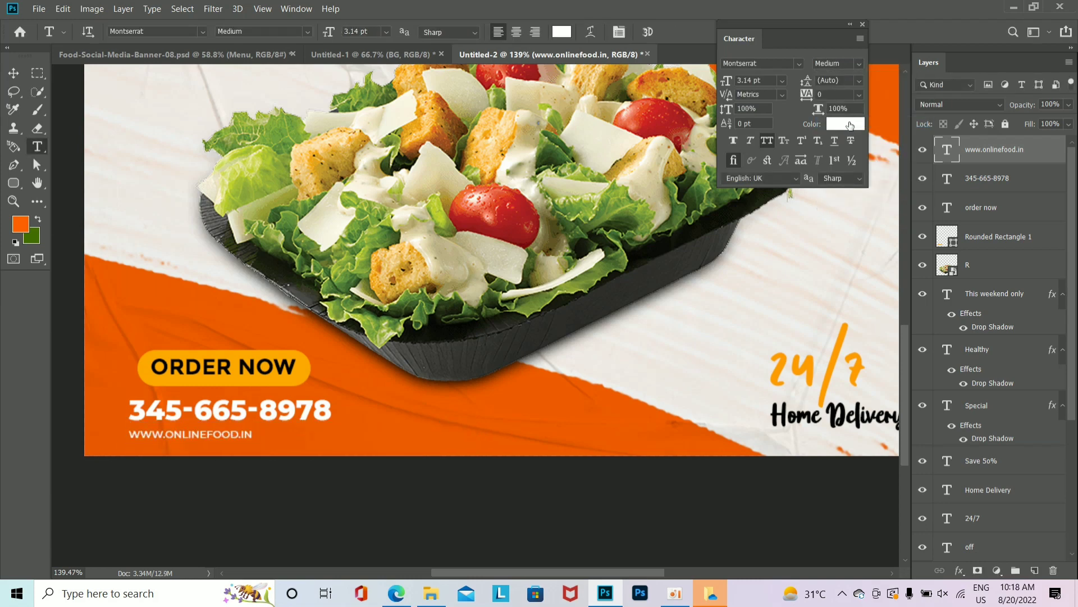
key(ctrl+shift+Up)
key(ctrl+shift+Right)
key(ctrl+shift+Right)
key(ctrl+shift+Right)
key(ctrl+Down)
key(ctrl+Down)
key(ctrl+Down)
key(ctrl+Down)
key(ctrl+Down)
Step: Centre the website, phone and ORDER NOW text under the button shape
key(ctrl+0)
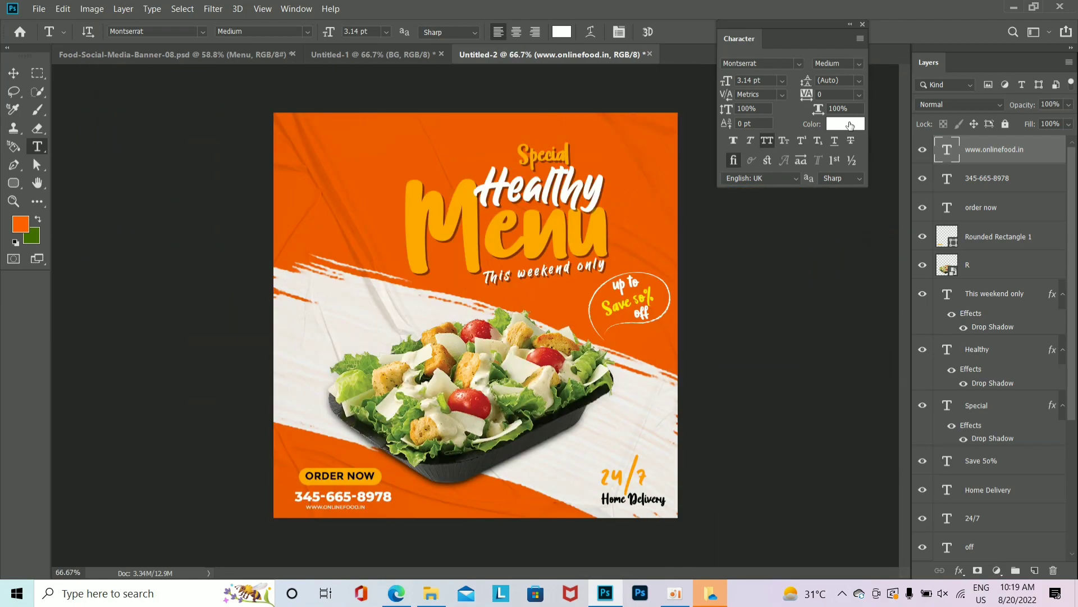
shift+click(1031, 220)
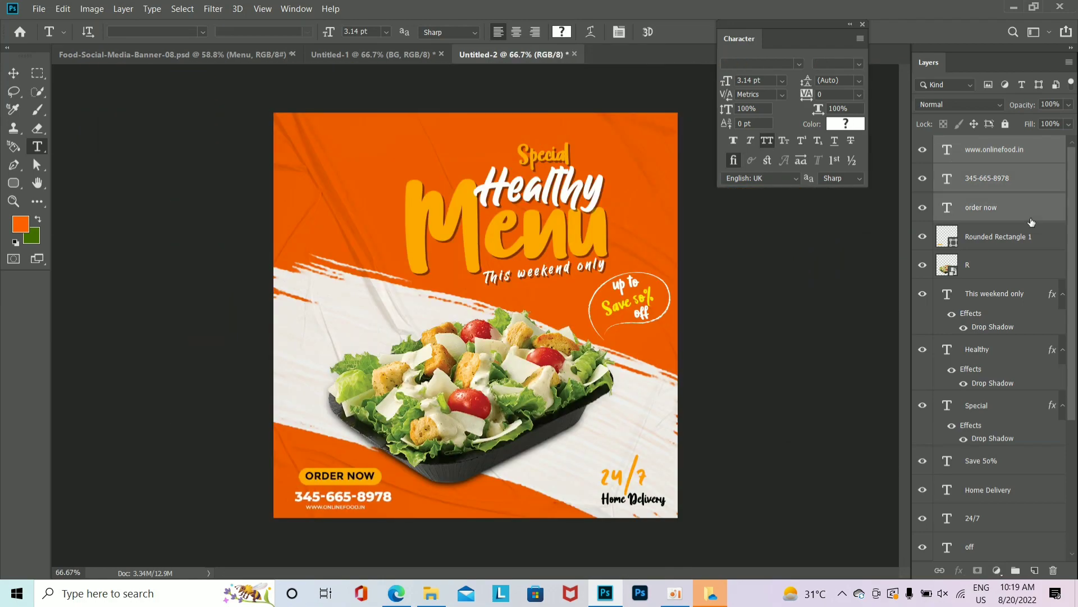
shift+click(1015, 240)
scroll(427, 494, up, 5)
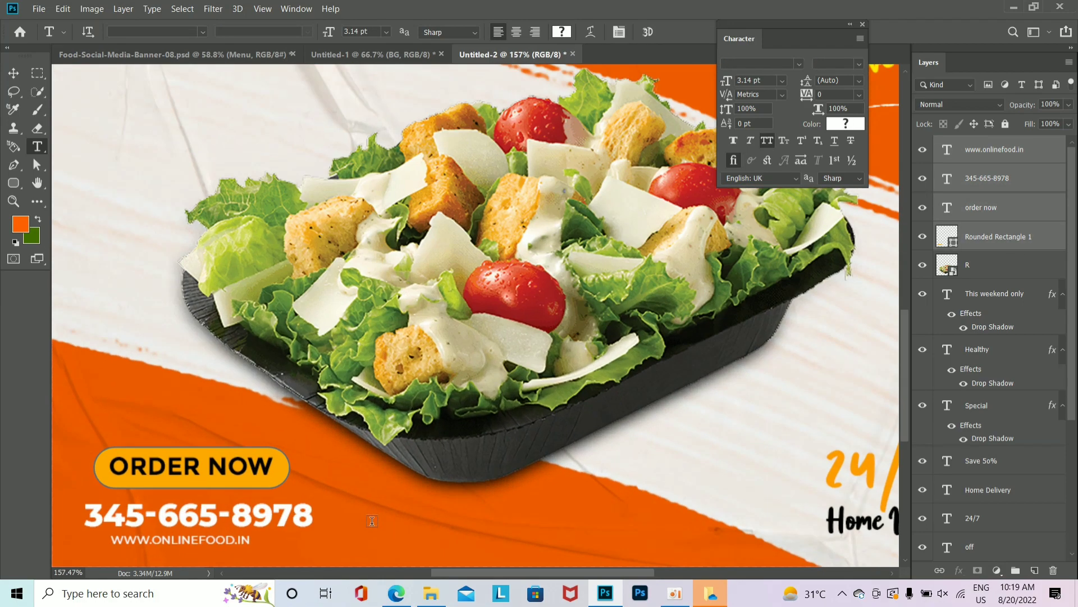
drag(389, 484, 584, 454)
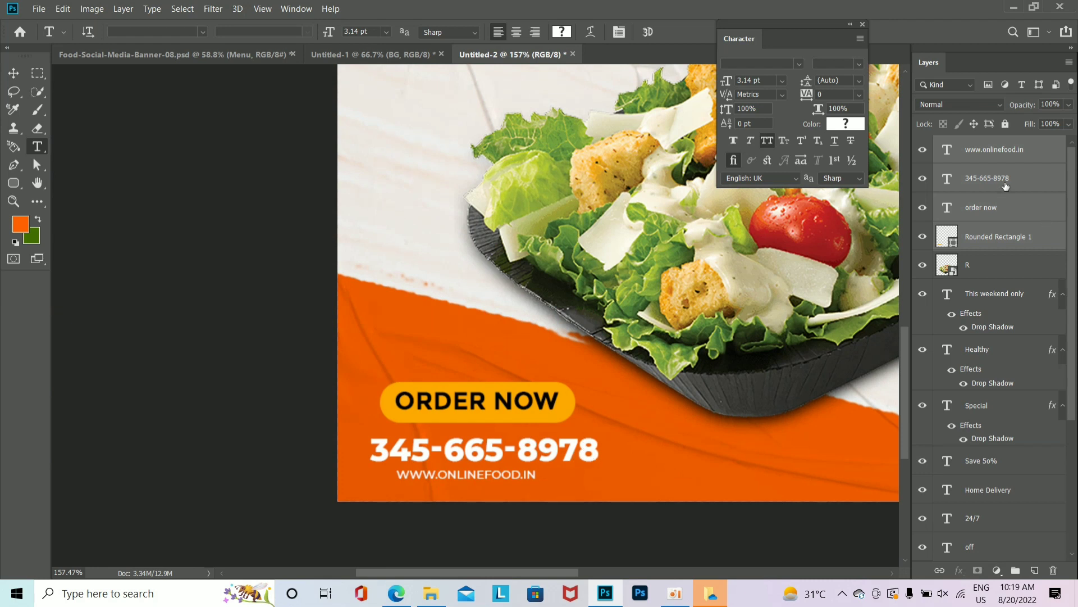
key(v)
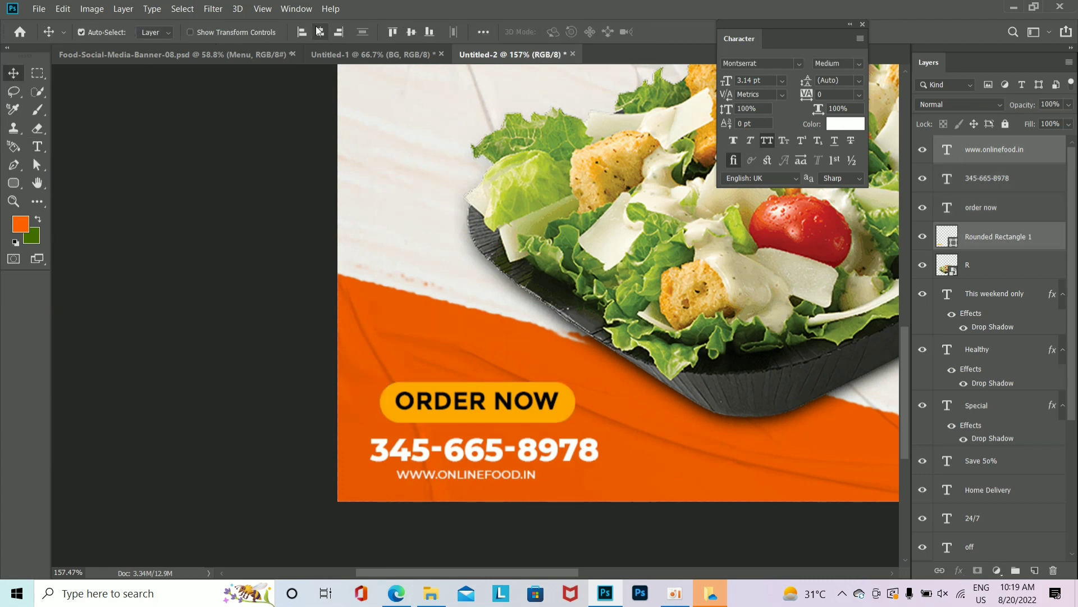
click(319, 31)
Step: Shrink the phone number to about 80% and nudge it left and up
click(1016, 181)
key(ctrl+t)
drag(599, 464, 579, 465)
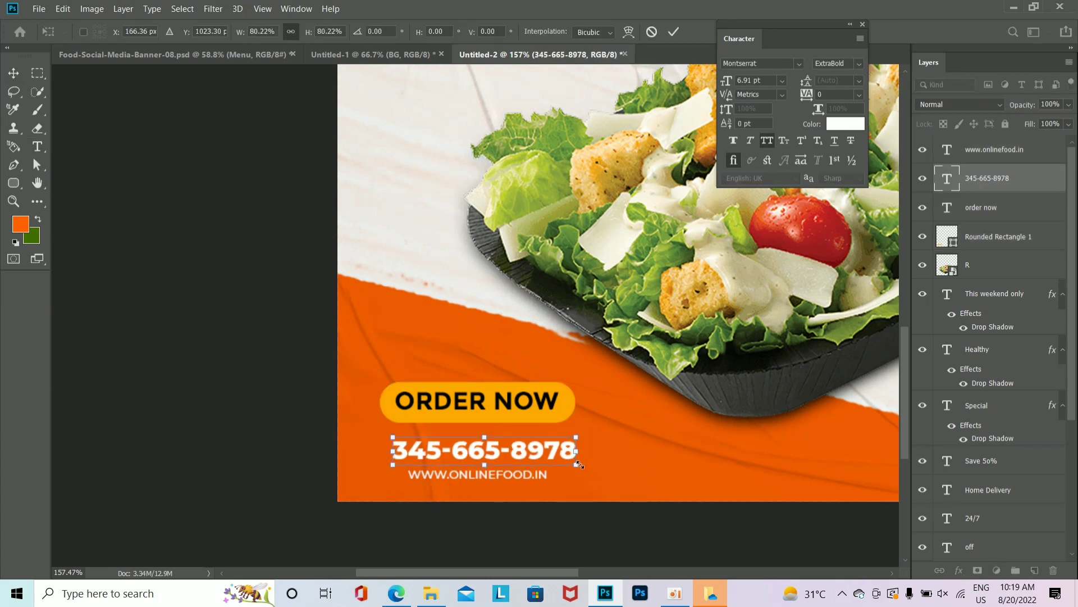
key(Return)
key(shift+Left)
key(shift+Up)
Step: Move the website text up under the phone number and nudge the whole contact group into position
click(997, 151)
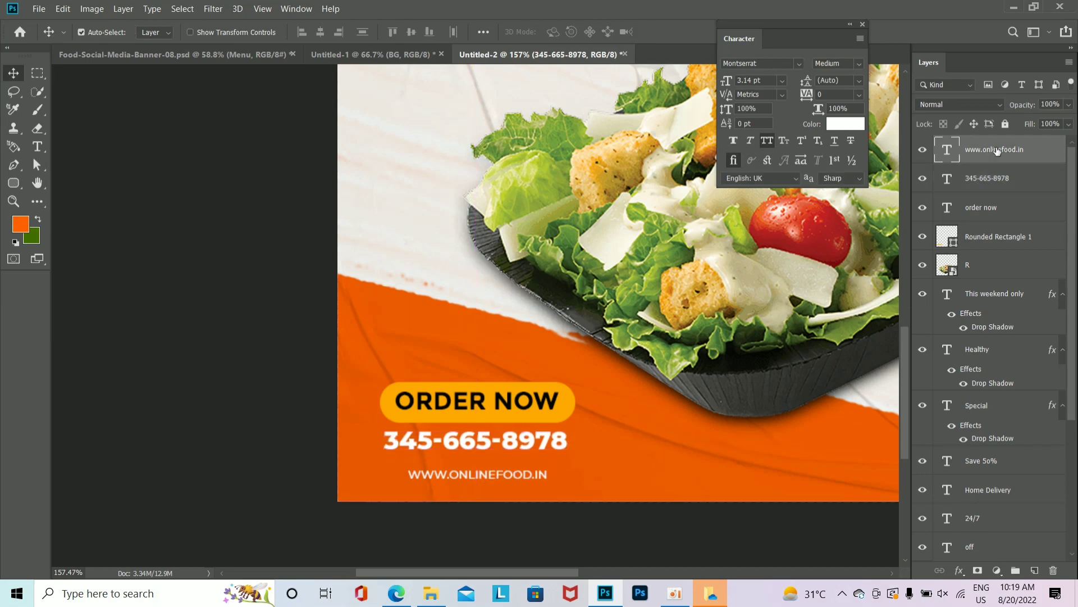
key(shift+Up)
key(shift+Up)
shift+click(1014, 246)
key(shift+Down)
key(shift+Down)
key(shift+Down)
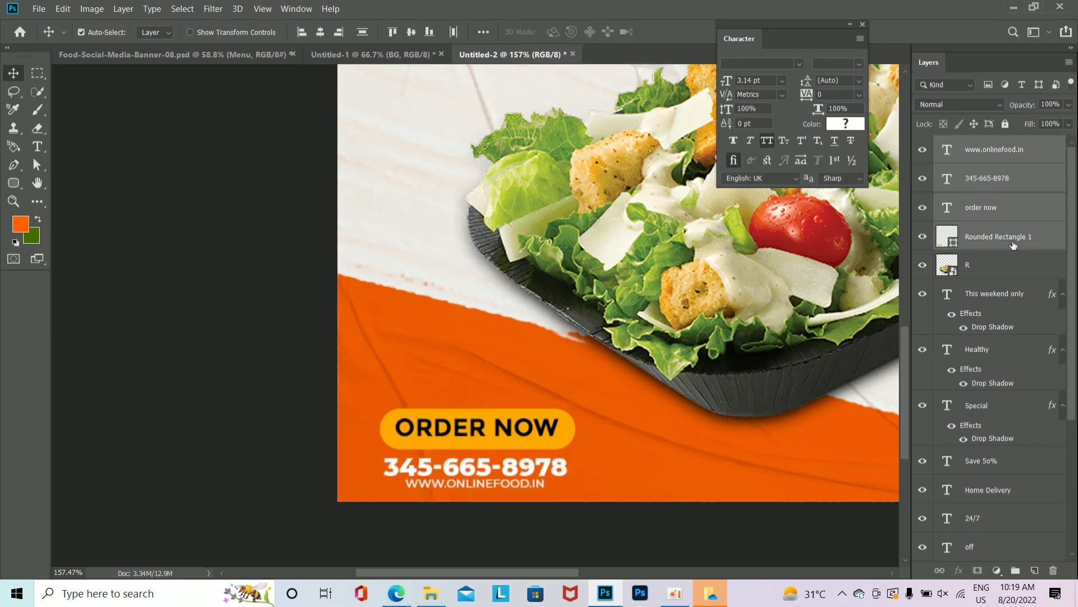
key(shift+Up)
key(shift+Left)
key(ctrl+minus)
key(ctrl+minus)
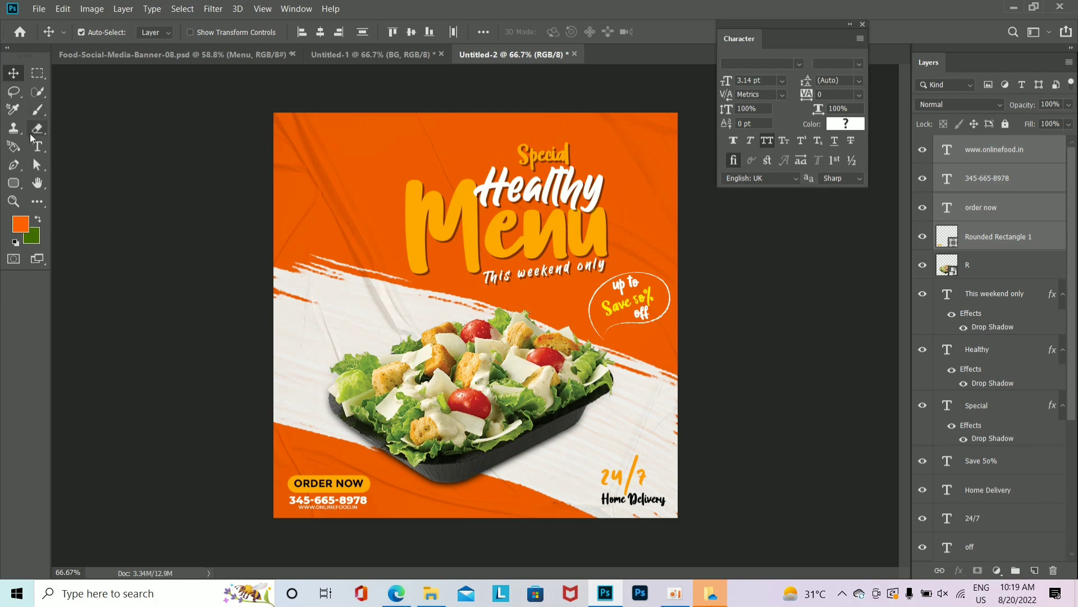
Step: Copy the ORDER NOW text to the top-left corner and retype it as LOGO
drag(348, 486, 349, 206)
key(ctrl+z)
click(981, 211)
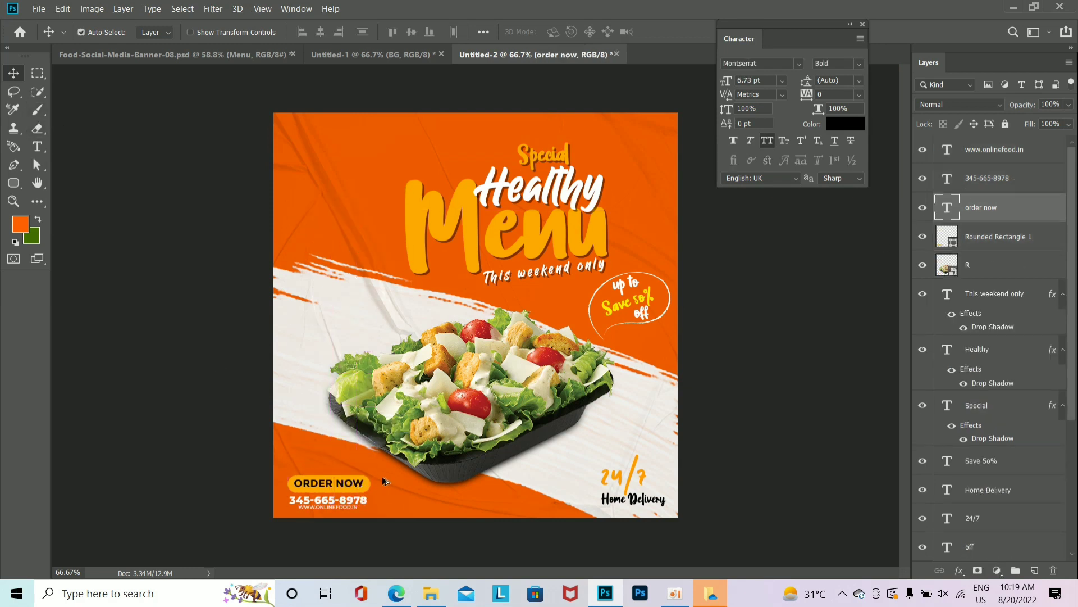
drag(354, 486, 315, 148)
double_click(355, 136)
text(LOGO)
key(ctrl+Return)
Step: Add a second line reading HERE, colour both lines white, and position them top-left
double_click(312, 145)
text(HER)
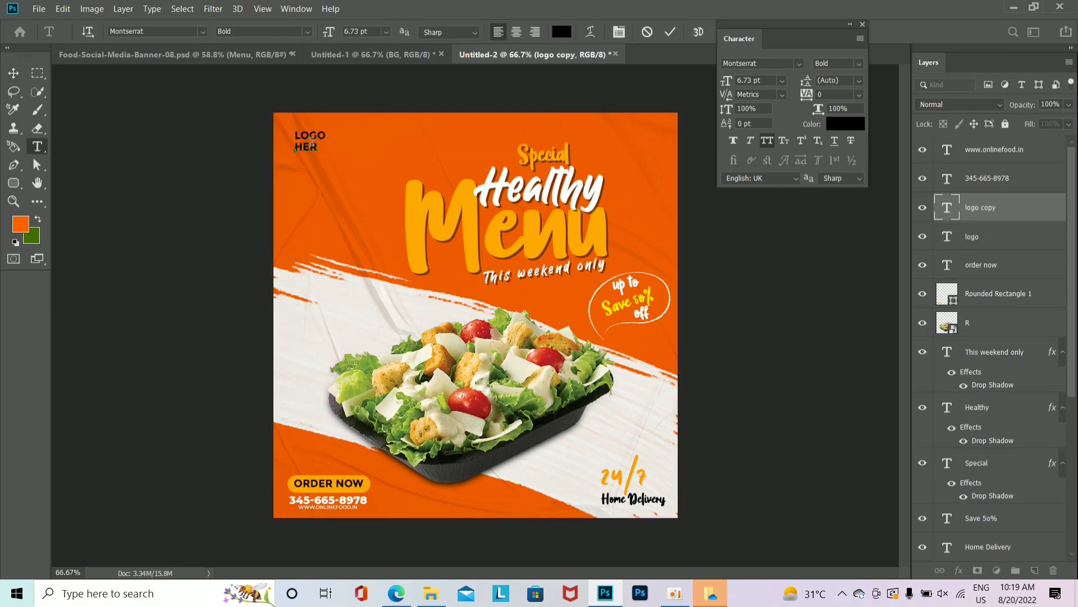
text(E)
key(ctrl+Return)
key(v)
ctrl+click(966, 237)
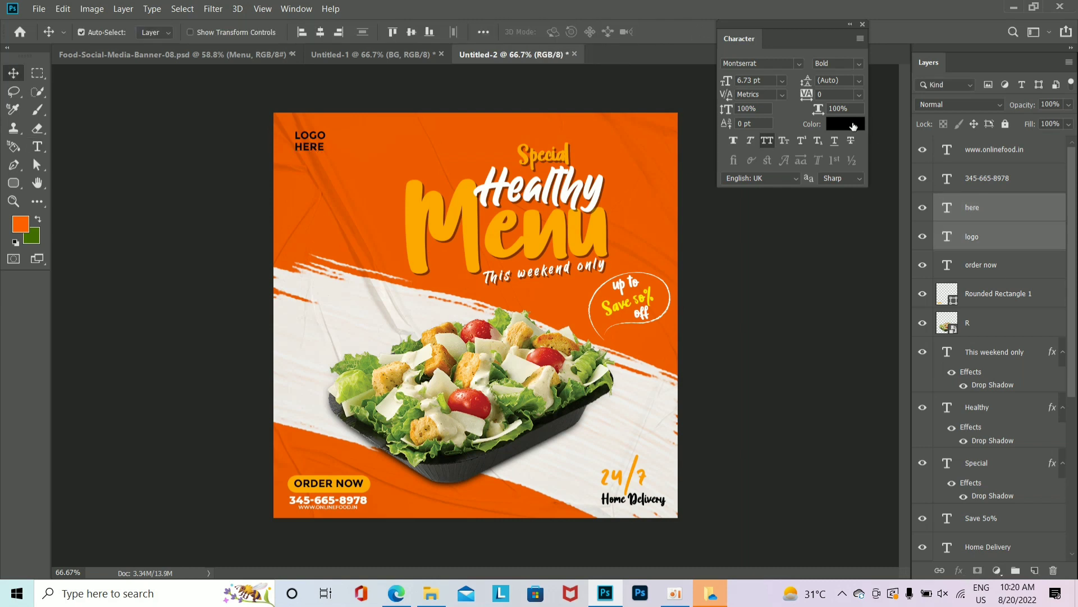
click(845, 123)
click(982, 284)
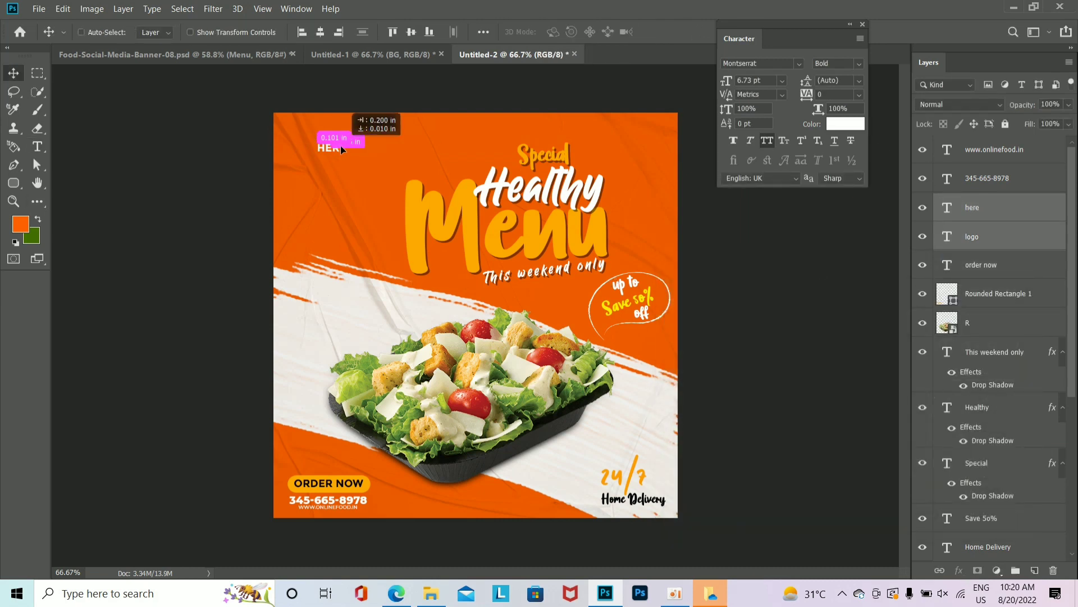
drag(312, 139, 310, 139)
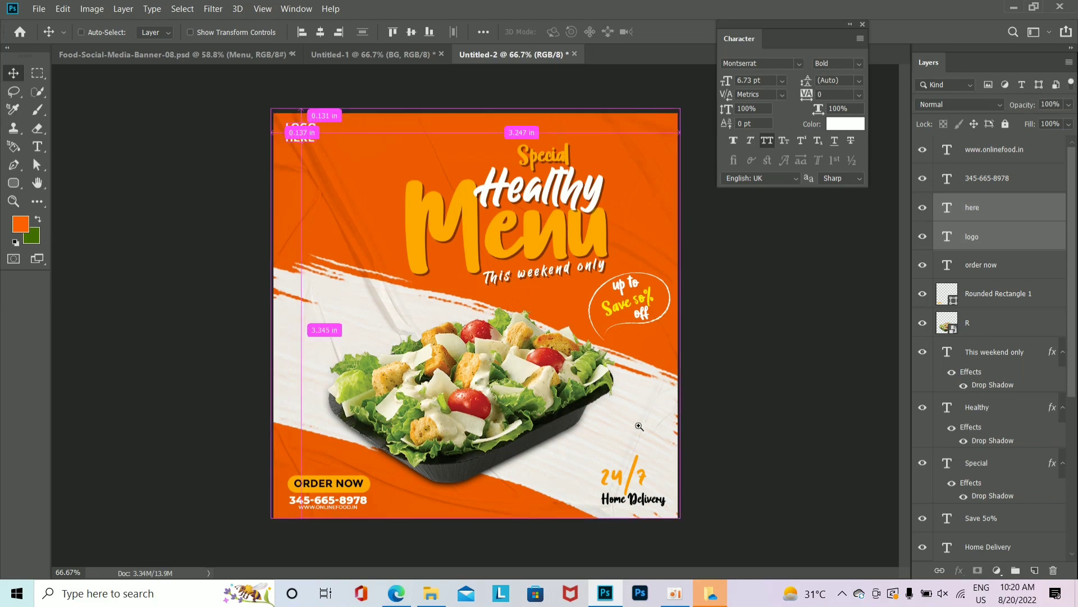